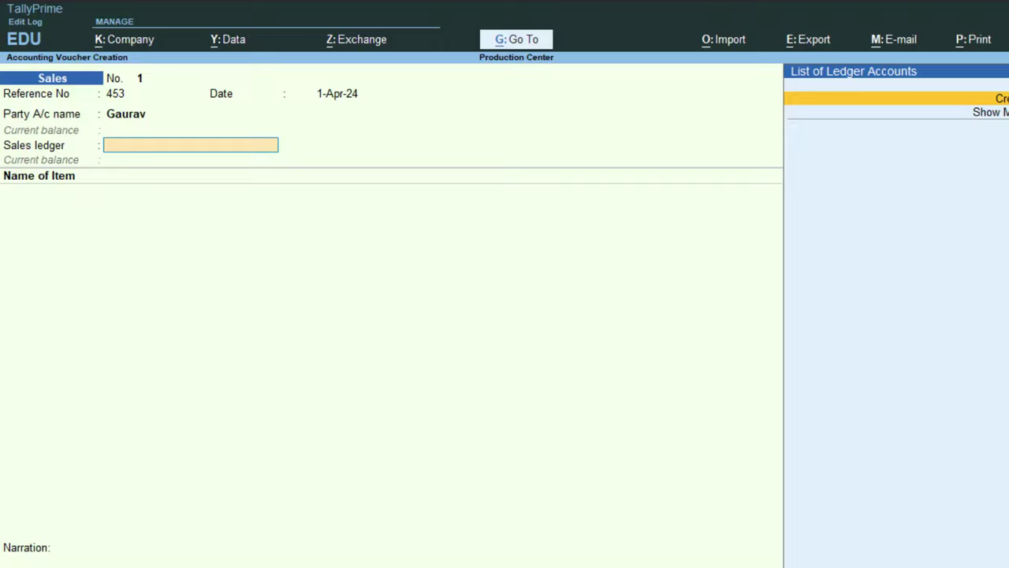
For the voucher's sales ledger, start a new ledger named Sales and group it under Sales Accounts
key(alt+c)
text(Sales)
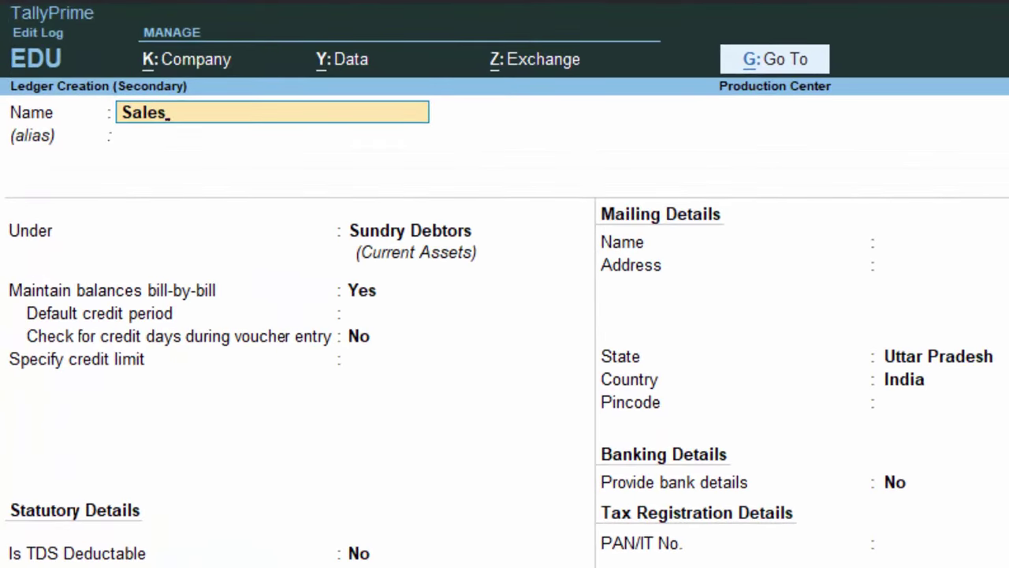
key(Return)
key(Return)
text(S)
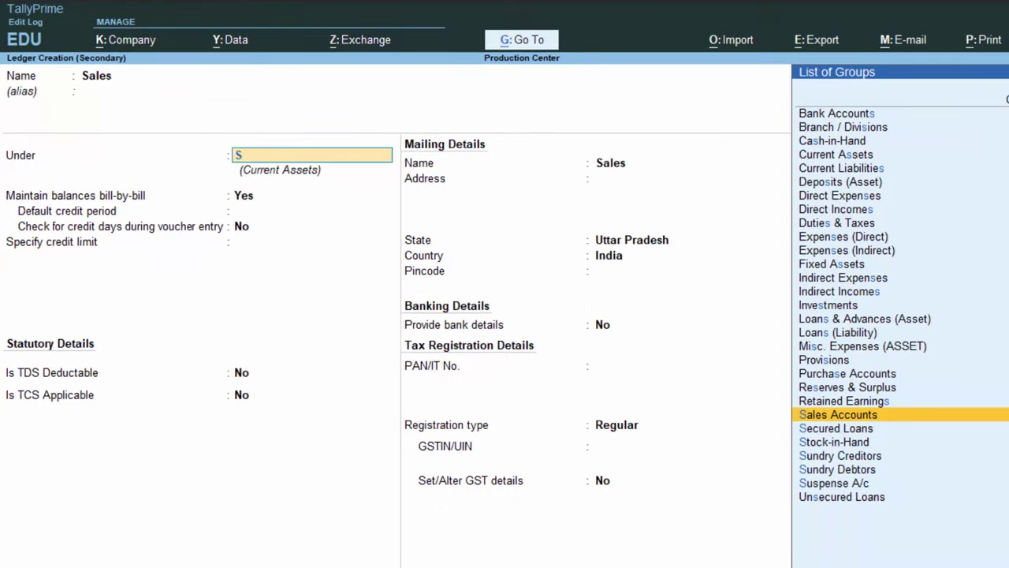
key(Return)
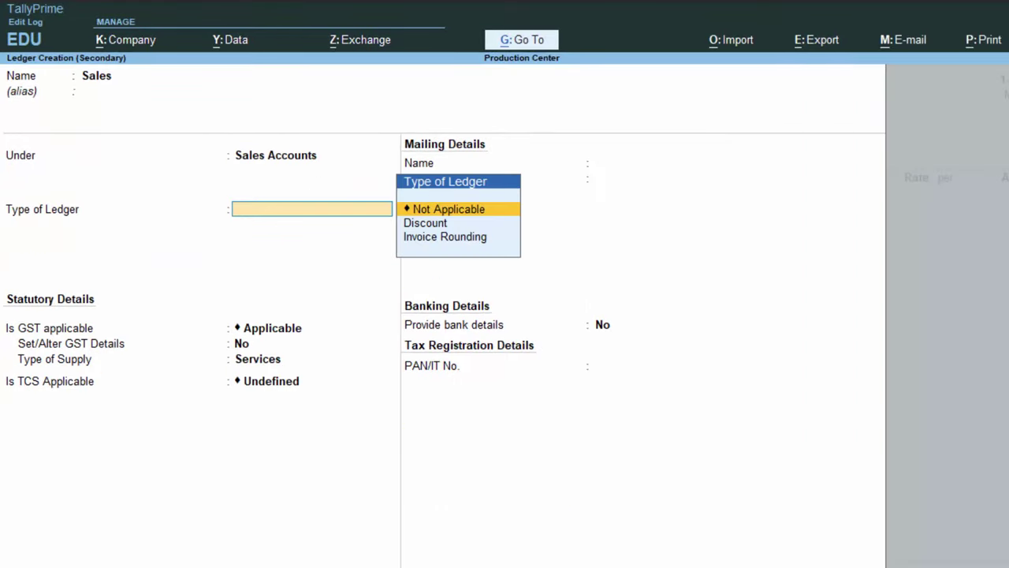
Keep the Sales ledger's type as Not Applicable with the default statutory details, and save the ledger
key(Return)
key(Return)
key(Return)
key(Return)
key(Return)
key(Return)
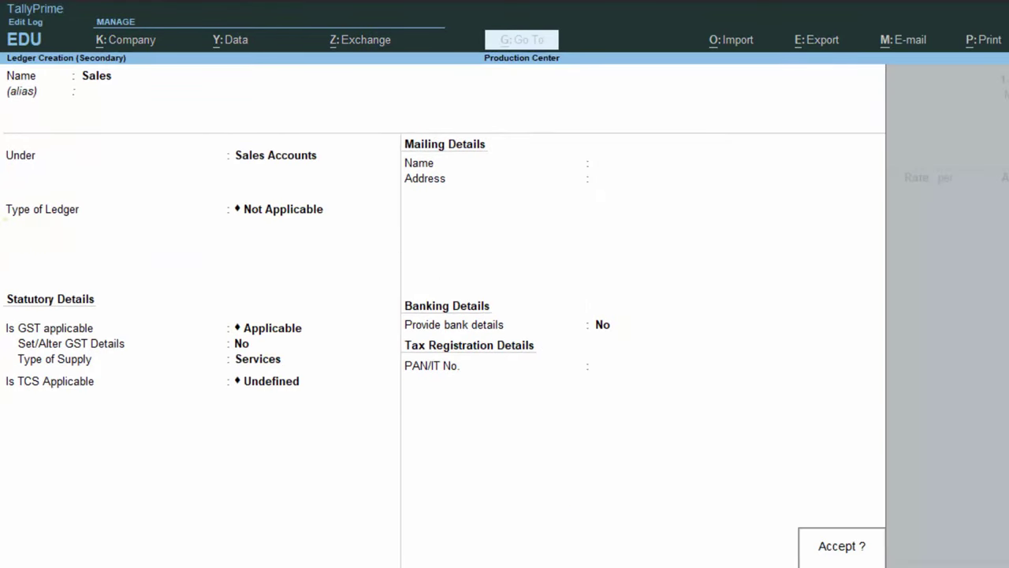
key(Return)
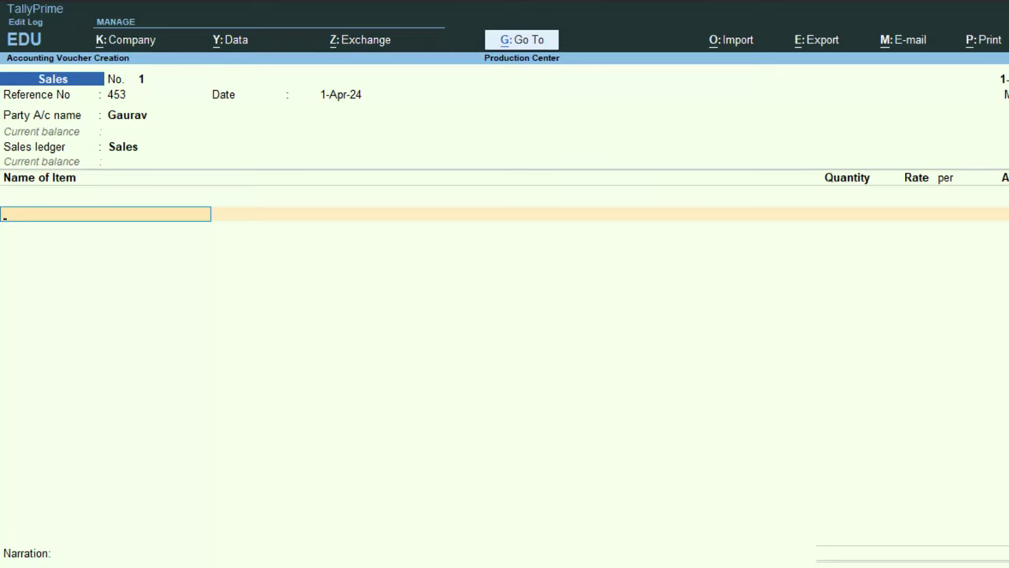
Start a new stock item named Keyboard from the voucher's item line, without an alias and under Primary
key(alt+c)
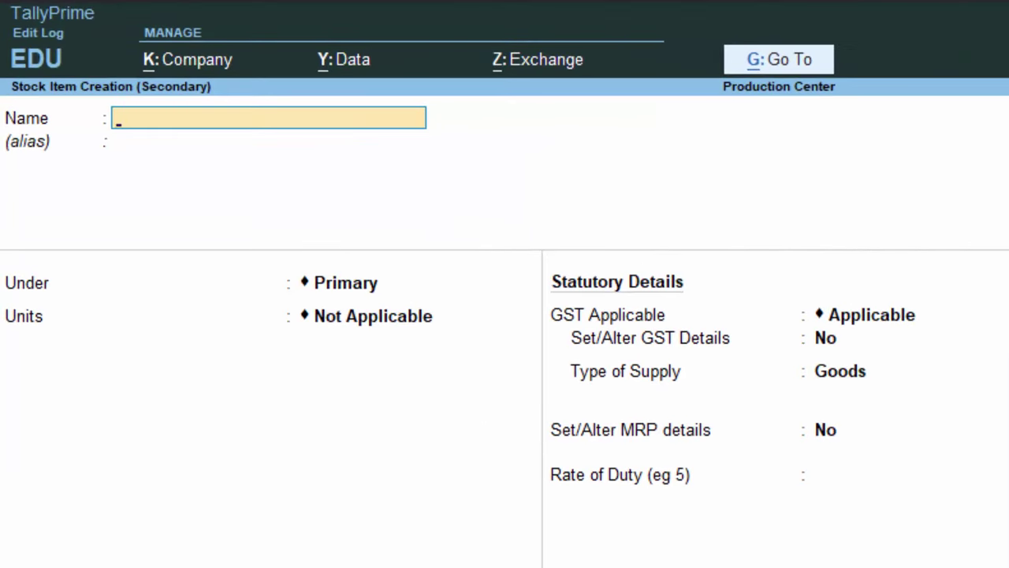
text(Keyboard)
key(Return)
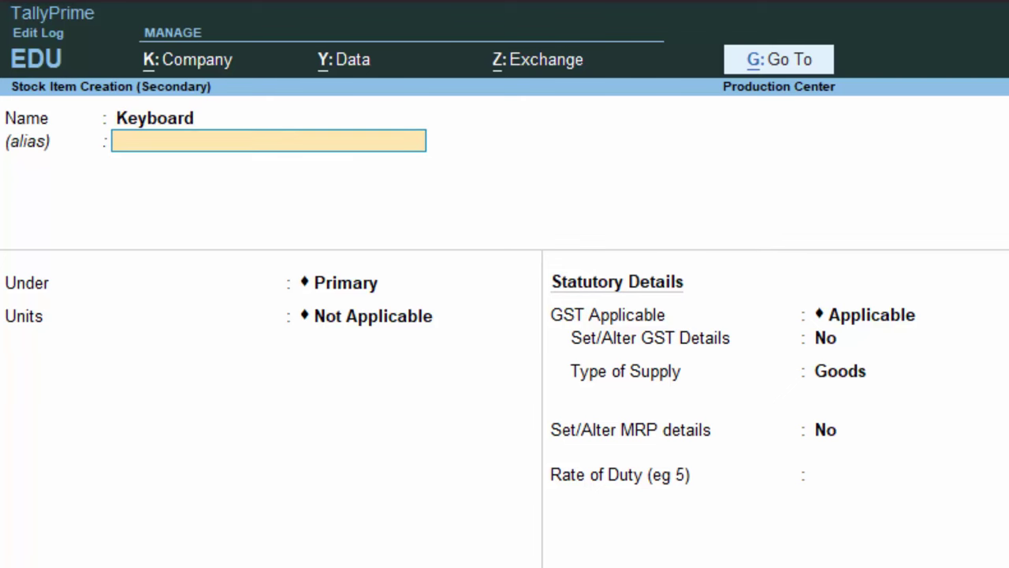
key(Return)
key(Return)
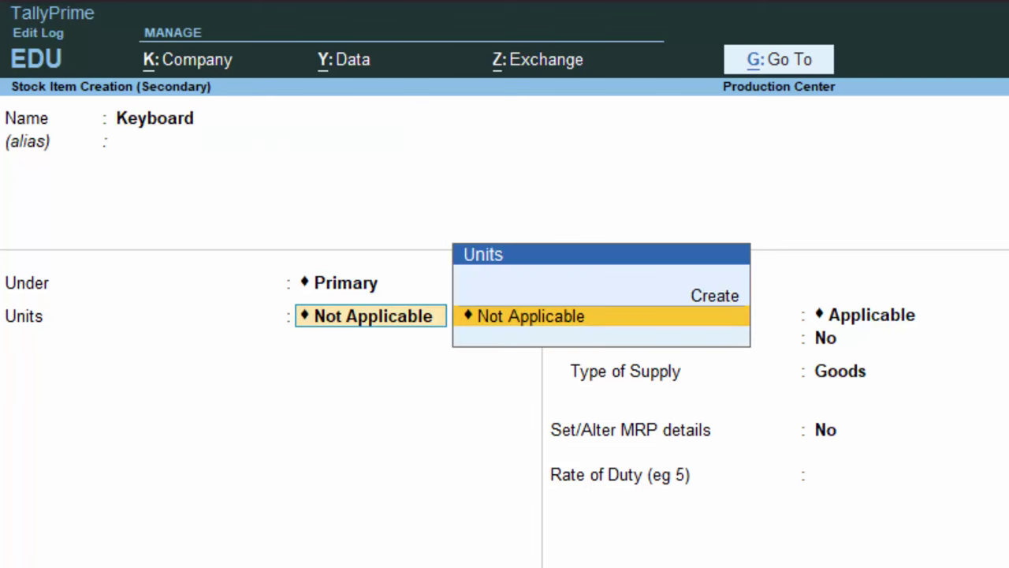
Create a simple unit for the item with symbol nos, formal name Numbers, UQC NOS-NUMBERS and 0 decimal places
key(alt+c)
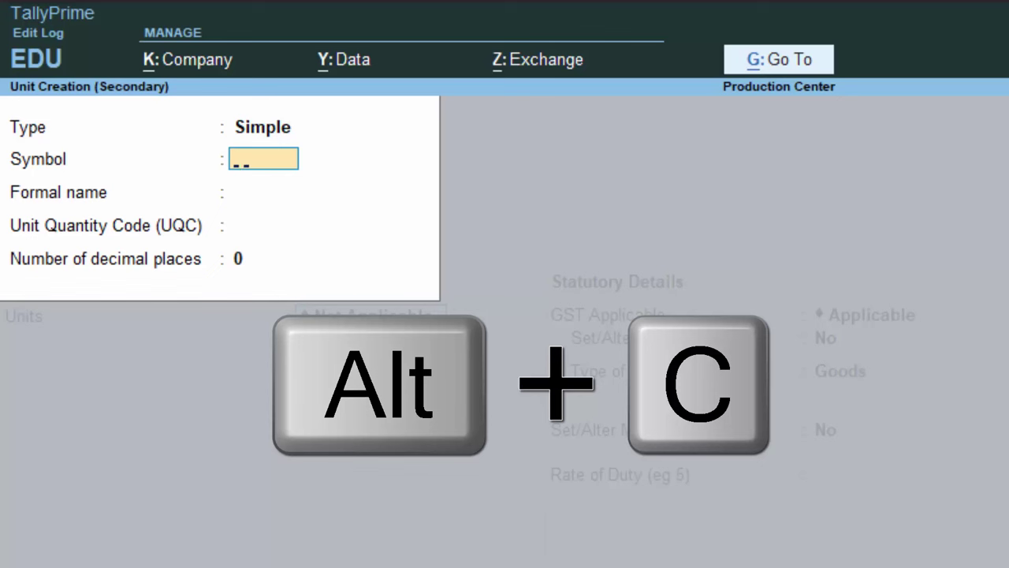
text(nos)
key(Return)
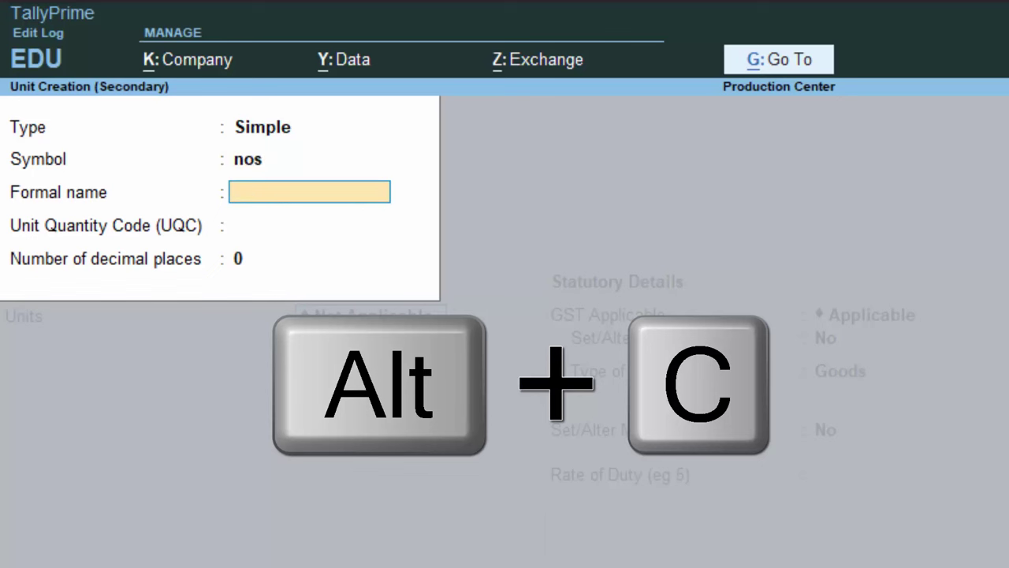
text(Numbers)
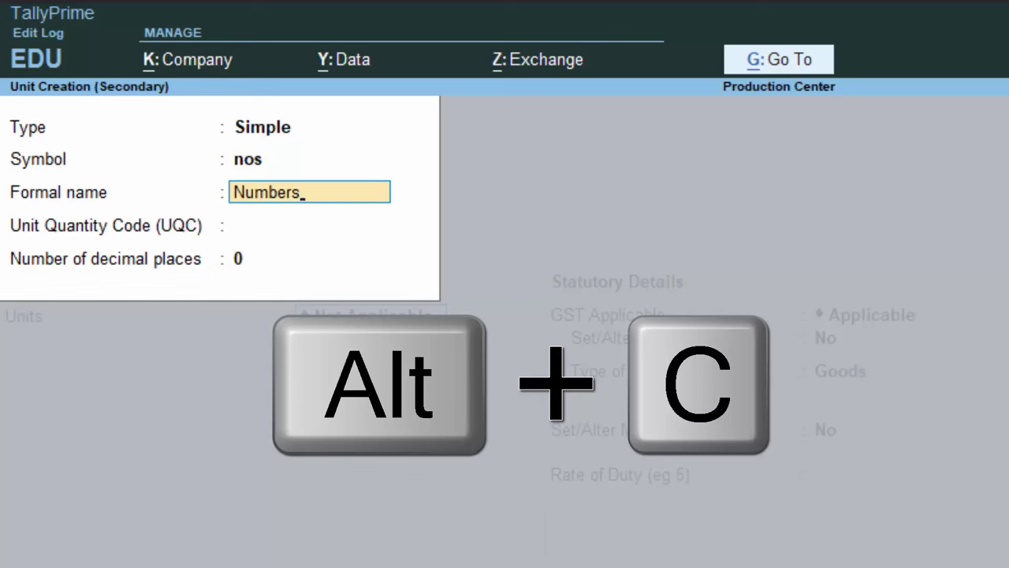
key(Return)
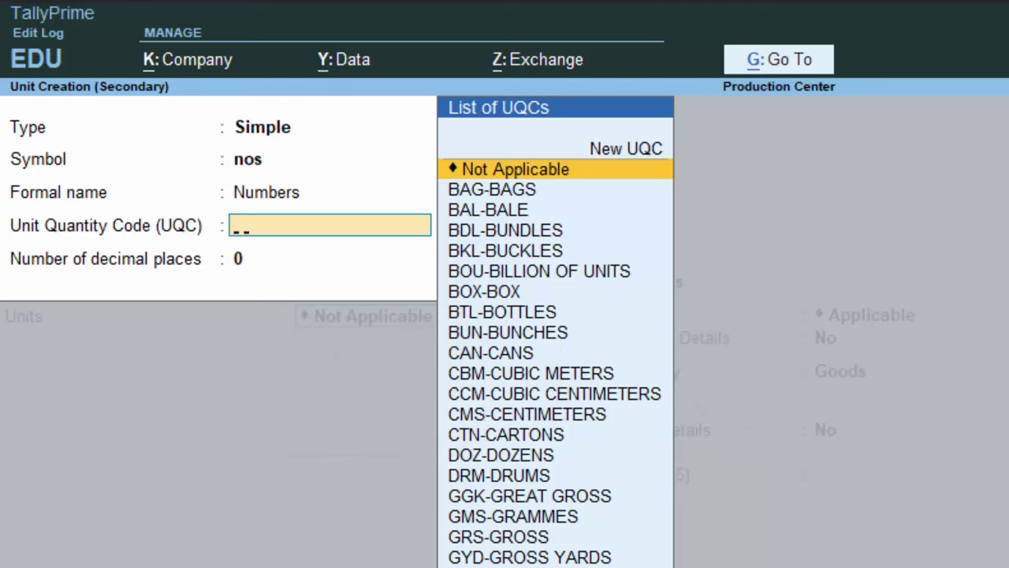
text(nos)
key(Return)
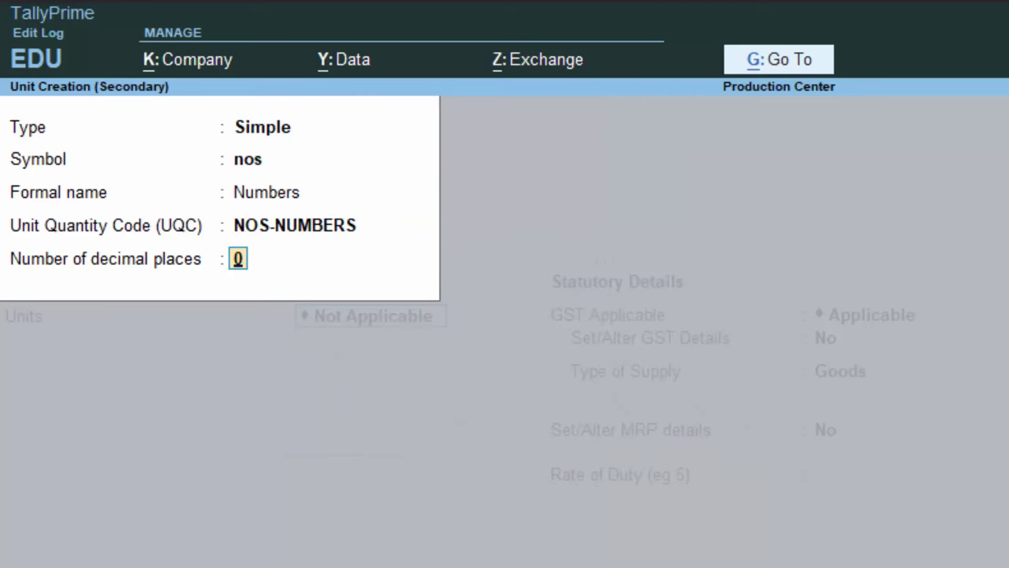
key(Return)
Assign nos as the Keyboard item's unit, keep the default additional and statutory details, and save the stock item
key(Return)
key(Return)
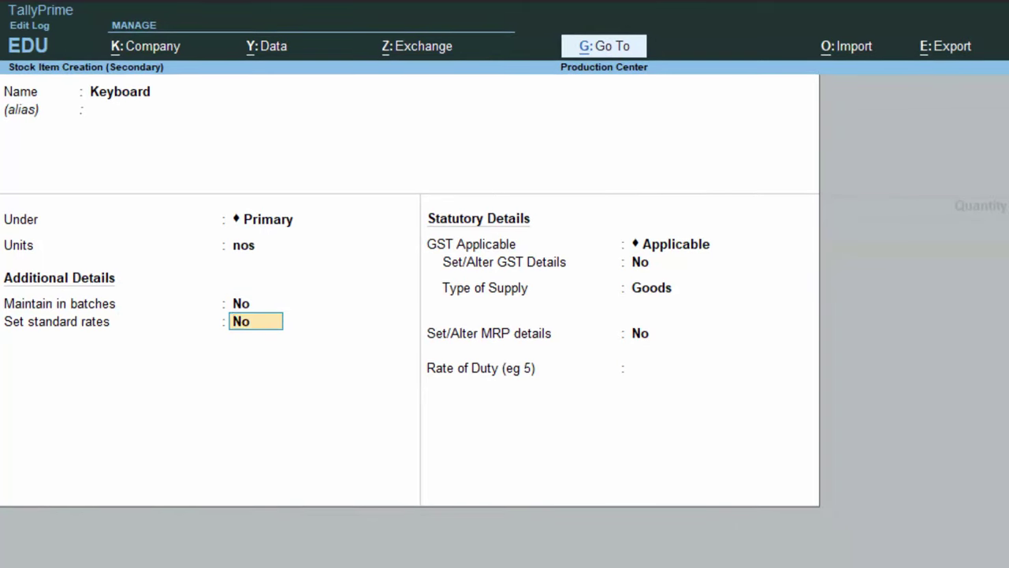
key(Return)
key(Return)
key(Return)
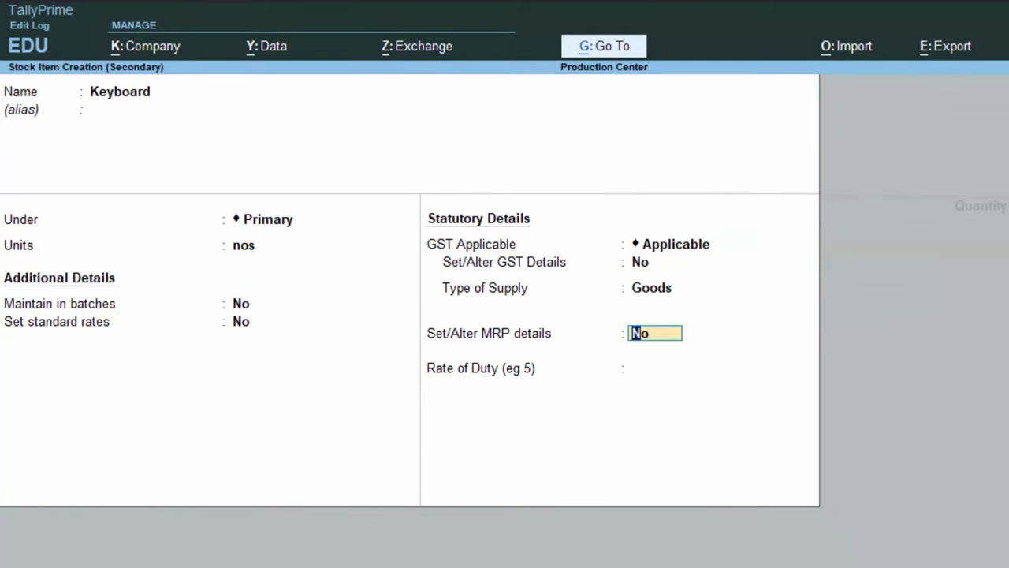
key(Return)
key(Return)
key(Return)
key(Return)
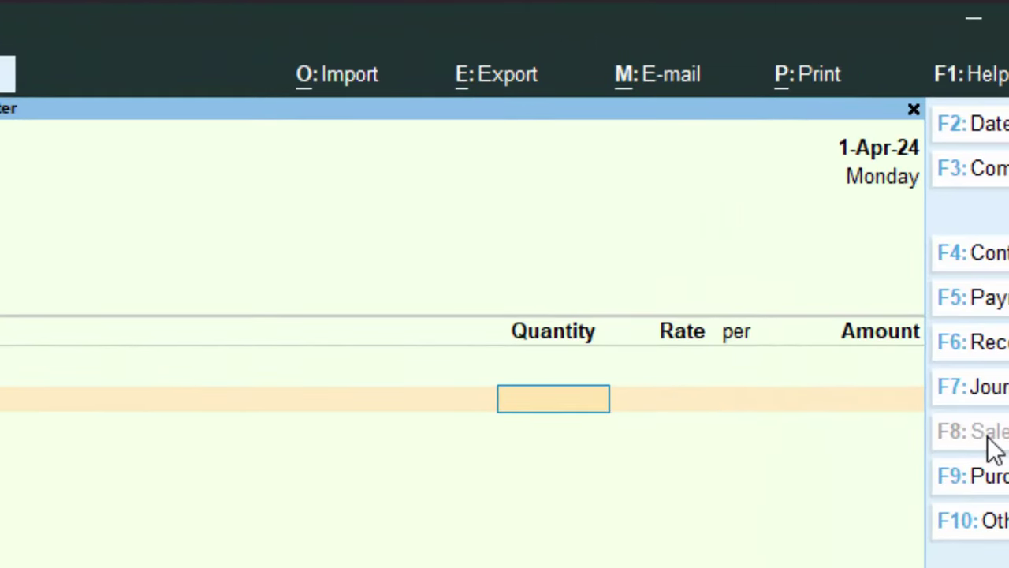
Try to enter a quantity of 600 nos for the Keyboard line in the sales voucher
text(600)
key(Return)
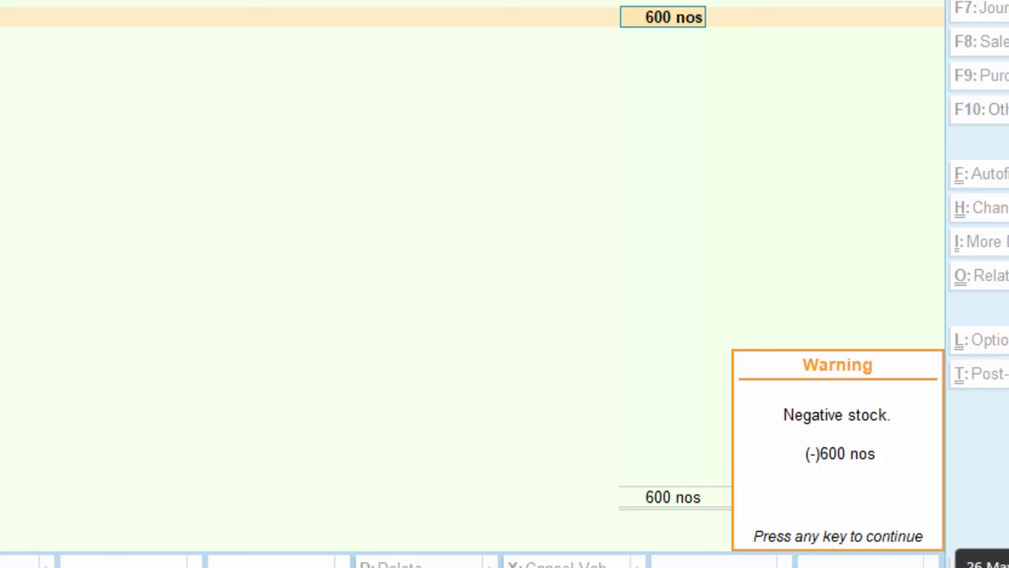
key(Return)
Quit the unfinished sales voucher and open a new purchase voucher
key(Escape)
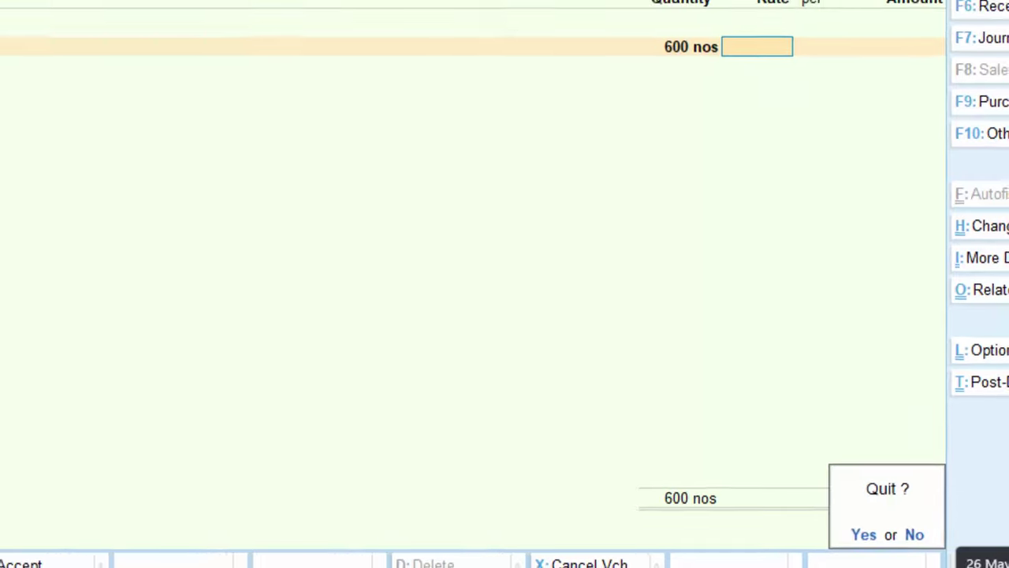
key(Return)
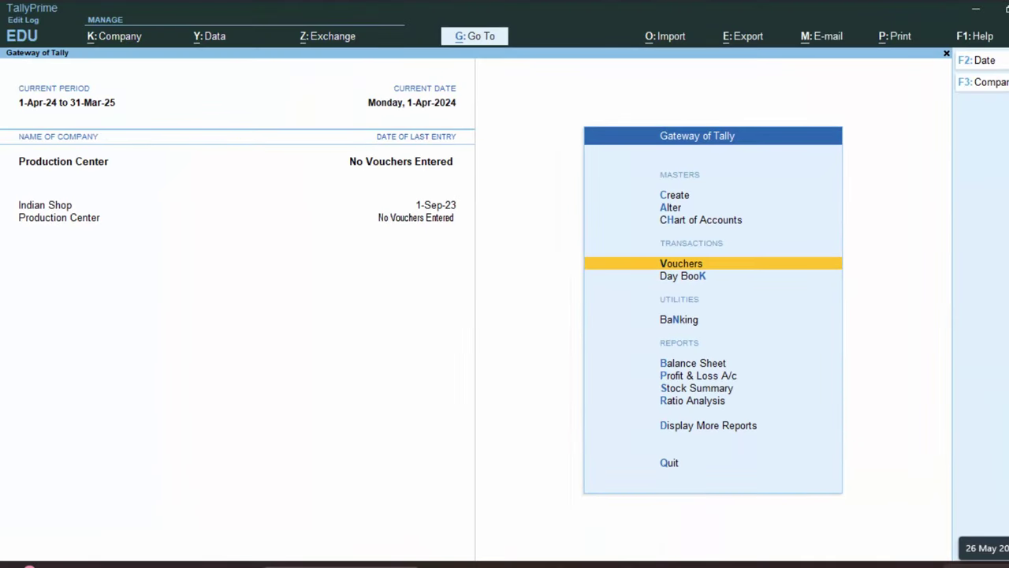
key(Return)
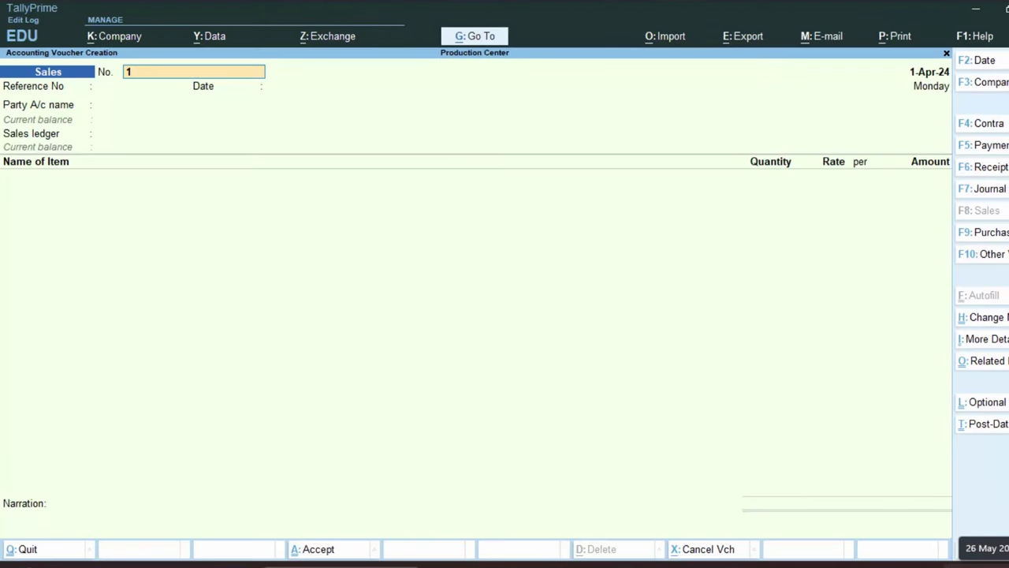
click(1004, 241)
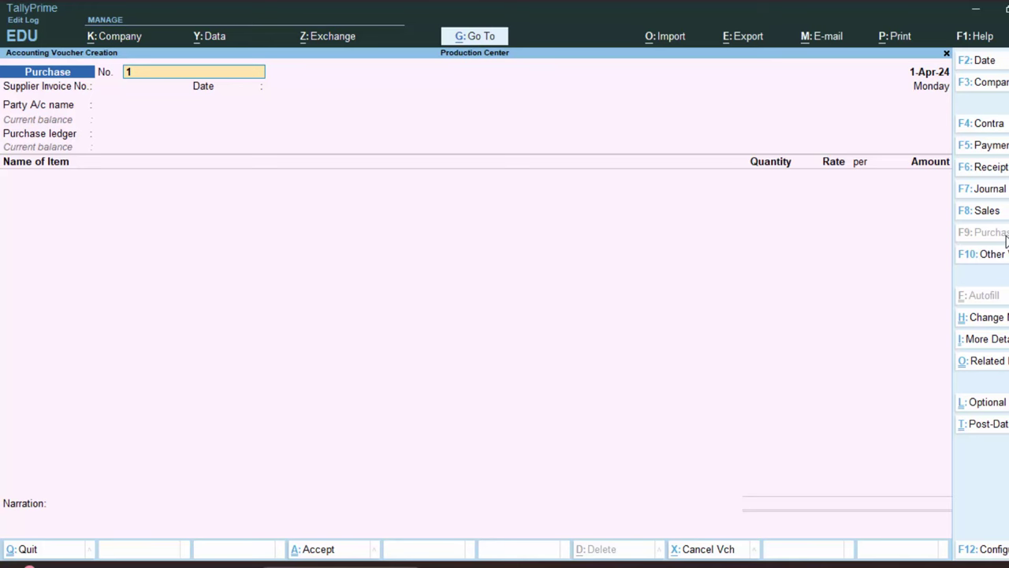
Enter supplier invoice number 57 dated 1-Apr-24 and choose Morning Store Whole Saler as the party account
key(Return)
text(57)
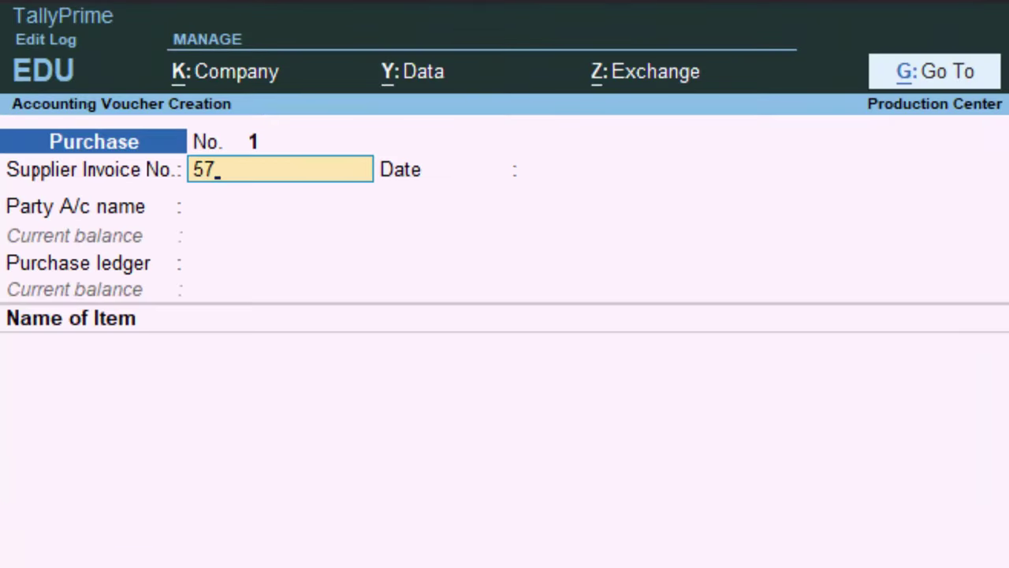
key(Return)
key(Return)
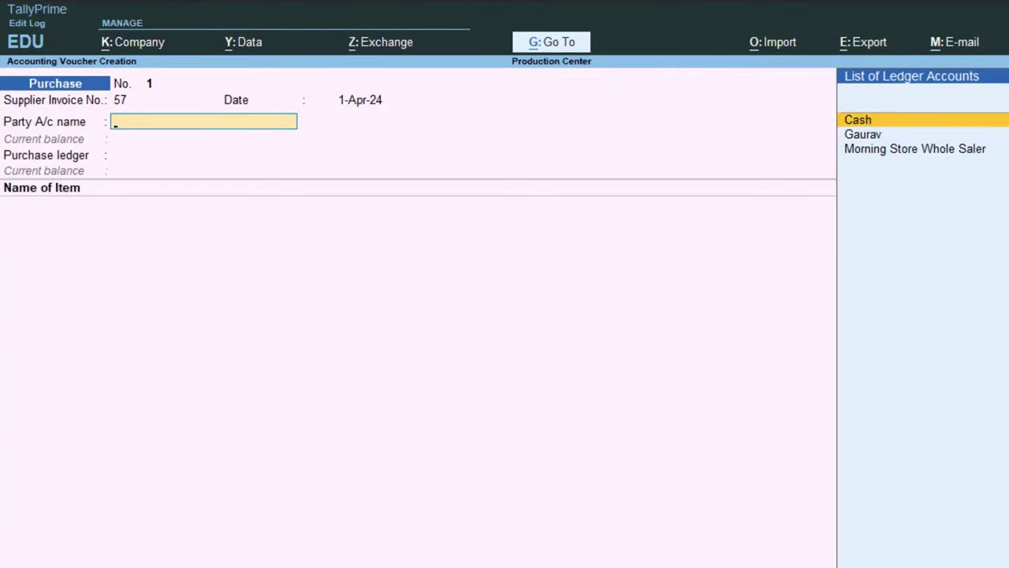
key(Down)
key(Down)
key(Return)
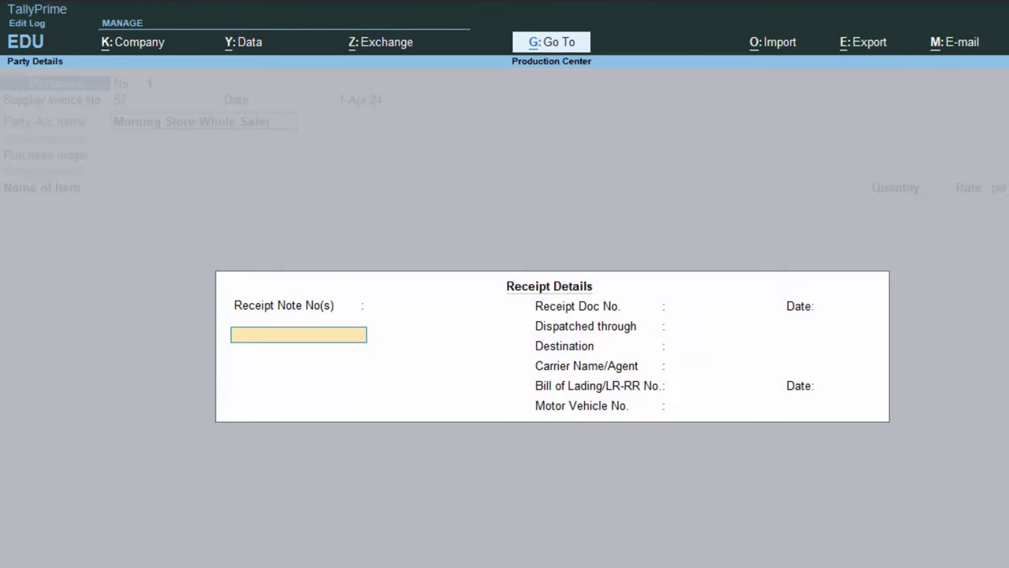
Leave all receipt details blank and accept the party details as they are
key(Return)
key(Return)
key(Return)
key(Return)
key(Return)
key(Return)
key(Return)
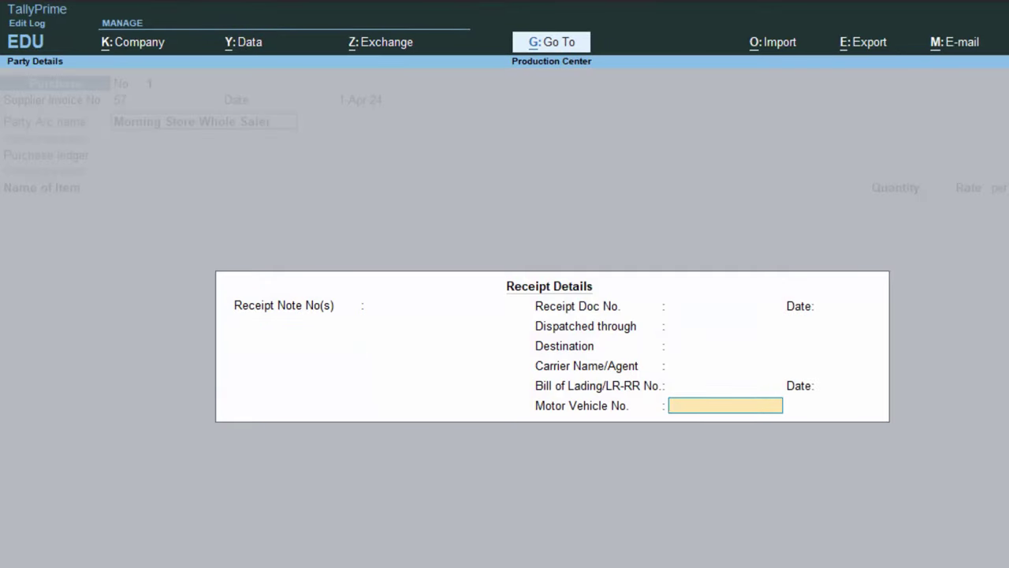
key(Return)
key(Return)
key(Return)
key(Return)
key(Return)
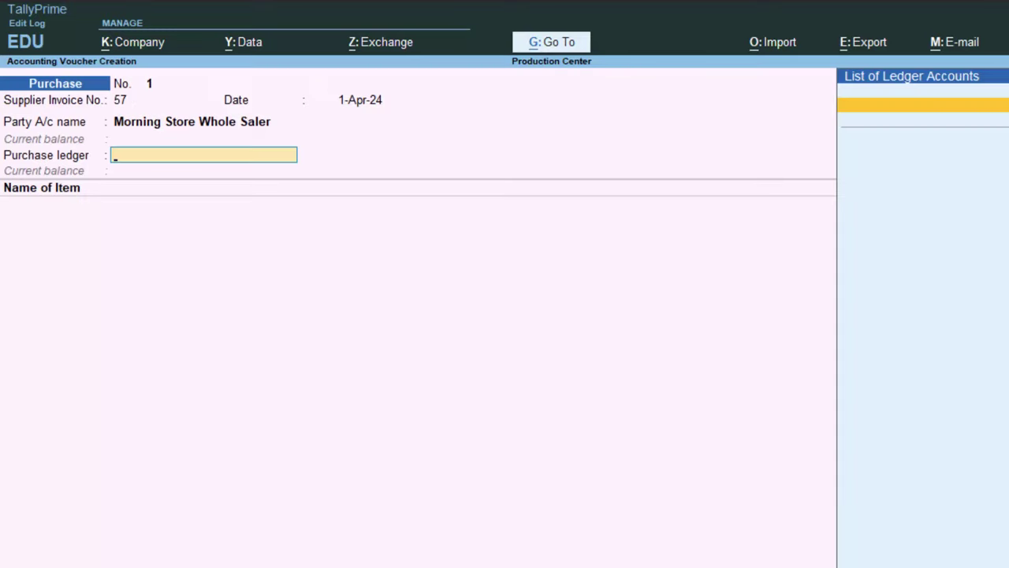
For the voucher's purchase ledger, start a new ledger named Purchase A/c and group it under Purchase Accounts
key(alt+c)
text(Purch)
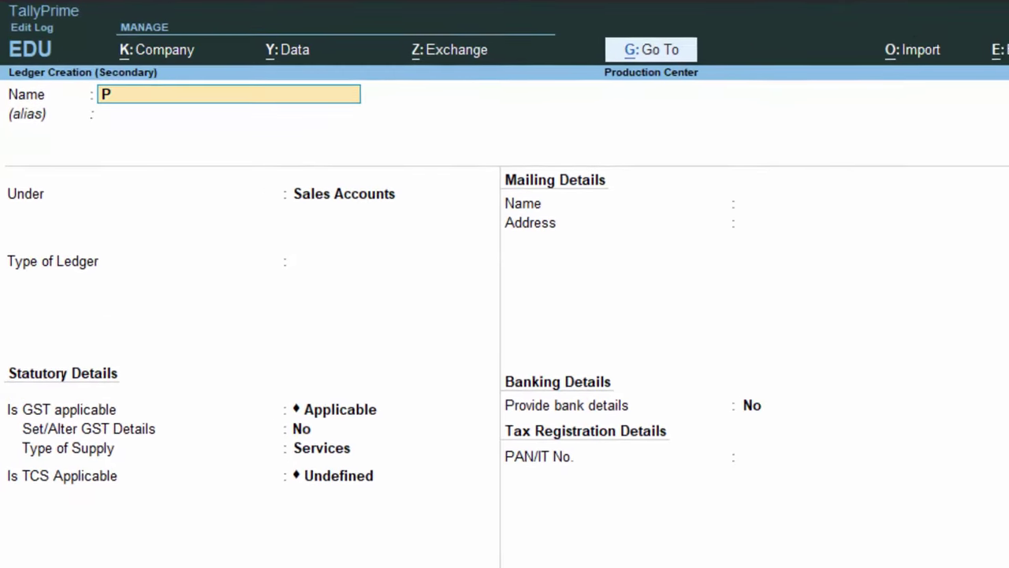
text(ase)
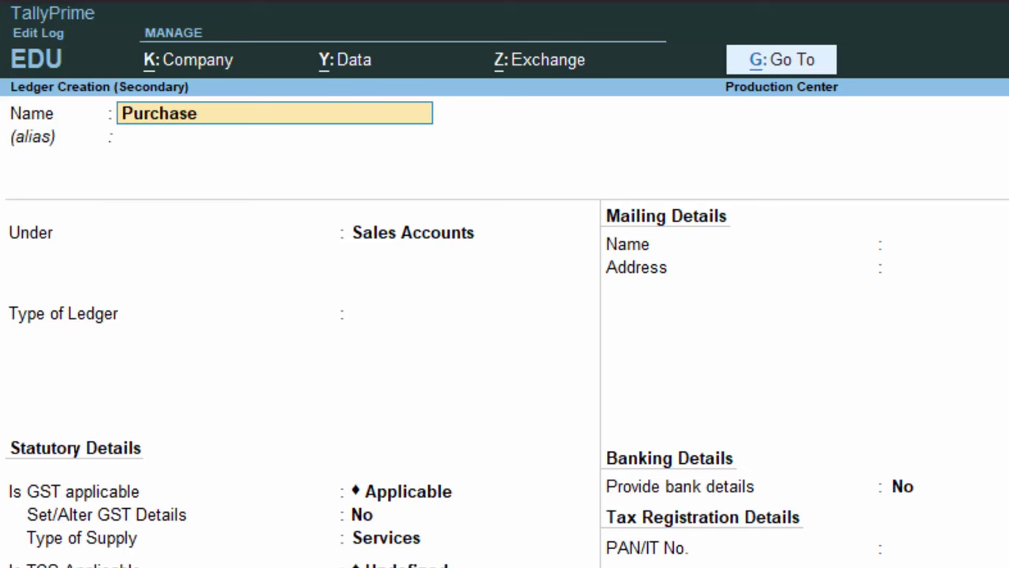
text( a/c)
key(Return)
key(Return)
text(P)
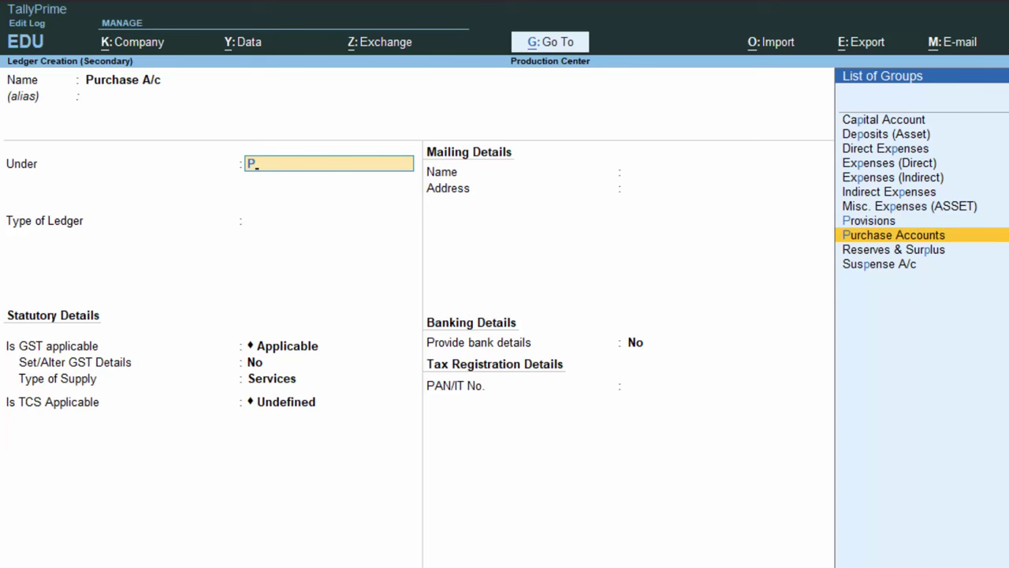
key(Return)
Keep the Purchase A/c ledger's type as Not Applicable with the default statutory details, and save the ledger
key(Return)
key(Return)
key(Return)
key(Return)
key(Return)
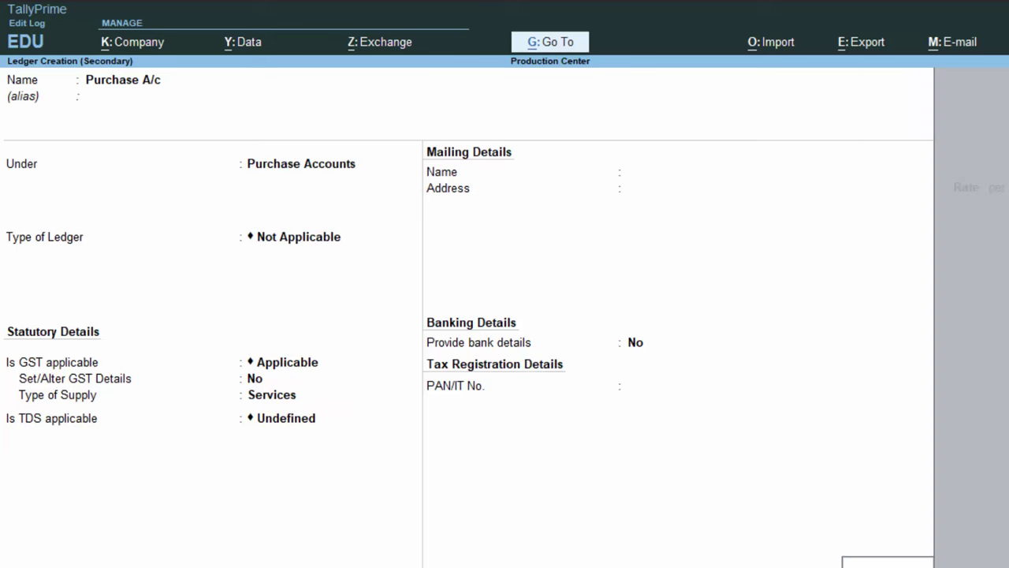
key(ctrl+a)
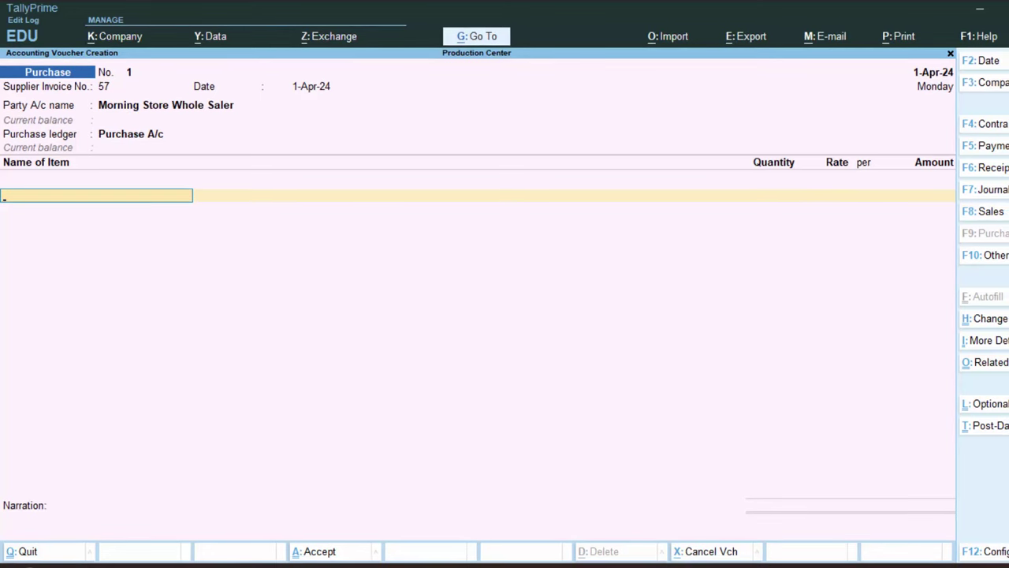
Add the Keyboard item to the purchase voucher with a quantity of 600 nos at a rate of 200 per nos
text(K)
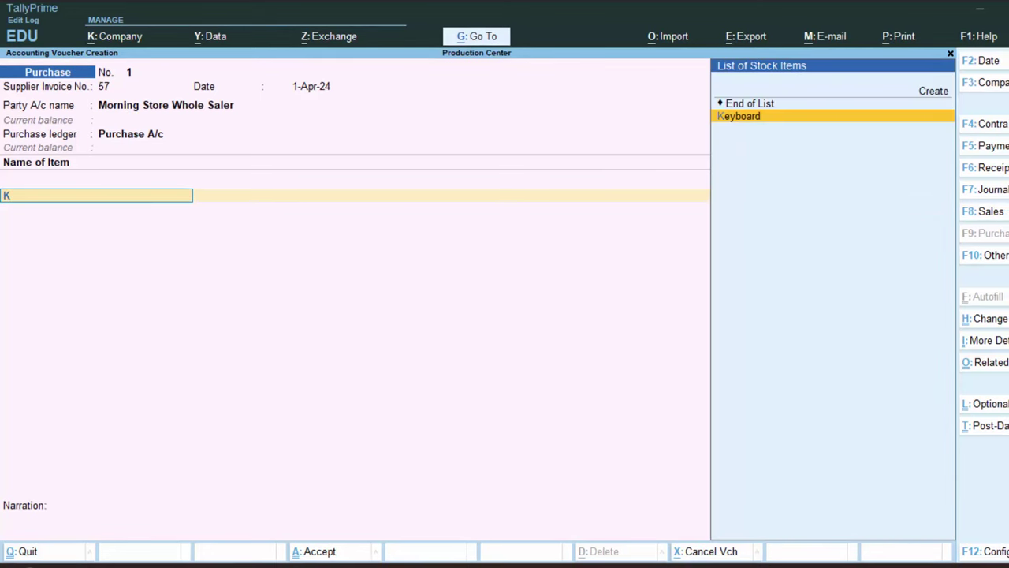
key(Return)
text(6)
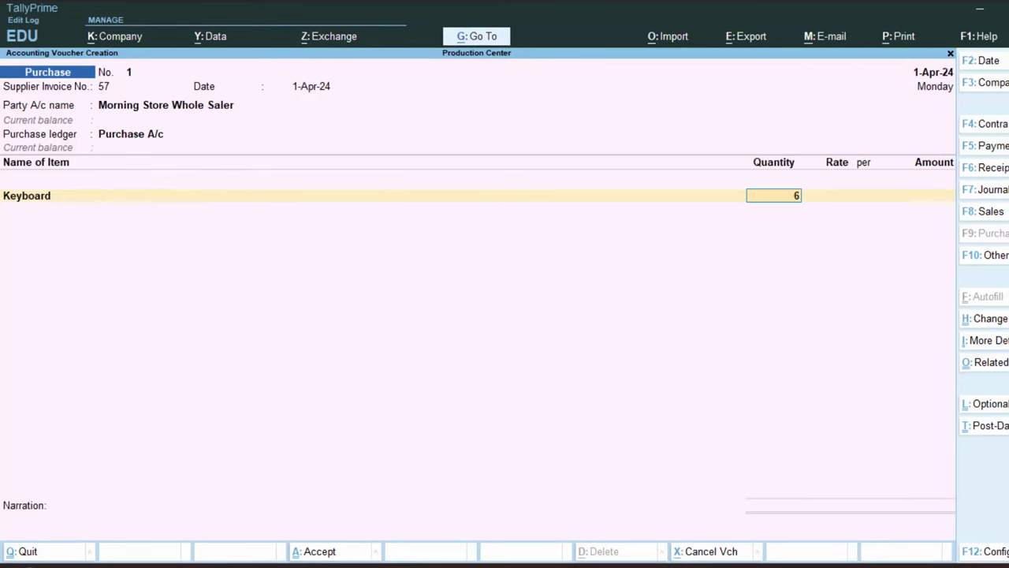
text(00)
key(Return)
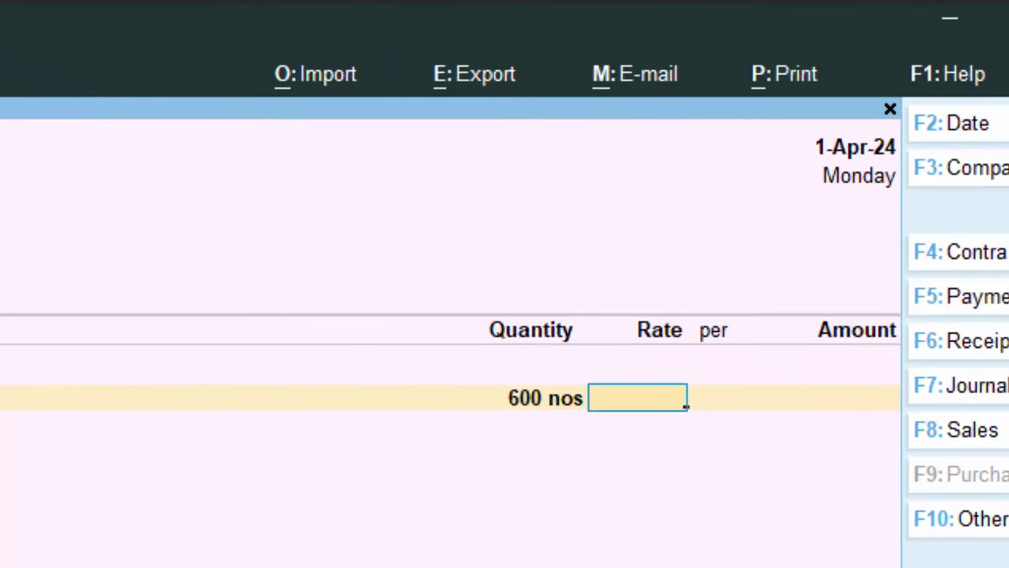
text(200)
key(Return)
key(Return)
key(Return)
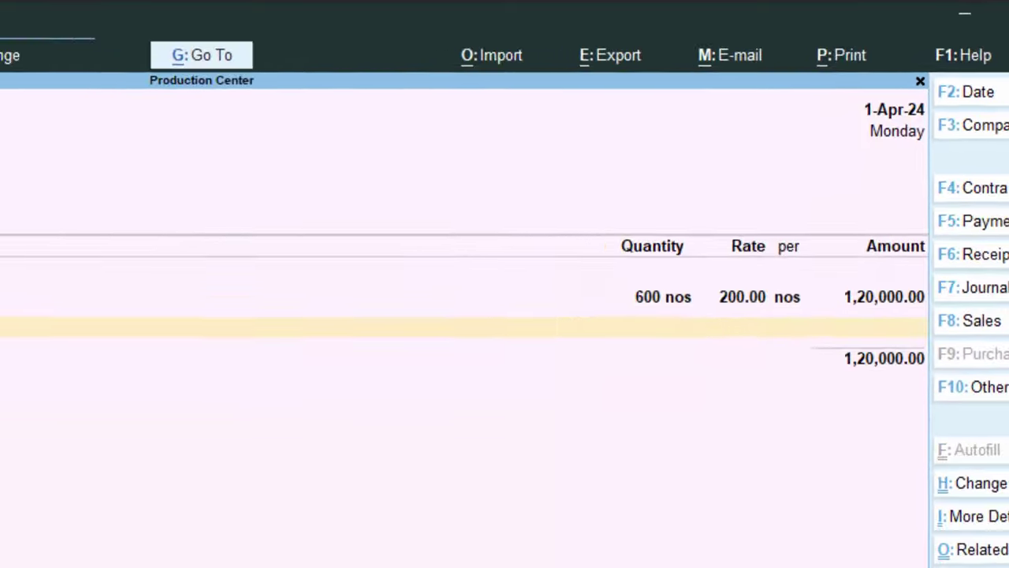
For the purchase voucher, start a new ledger named Cgst and group it under Duties & Taxes
key(alt+c)
text(Cgs)
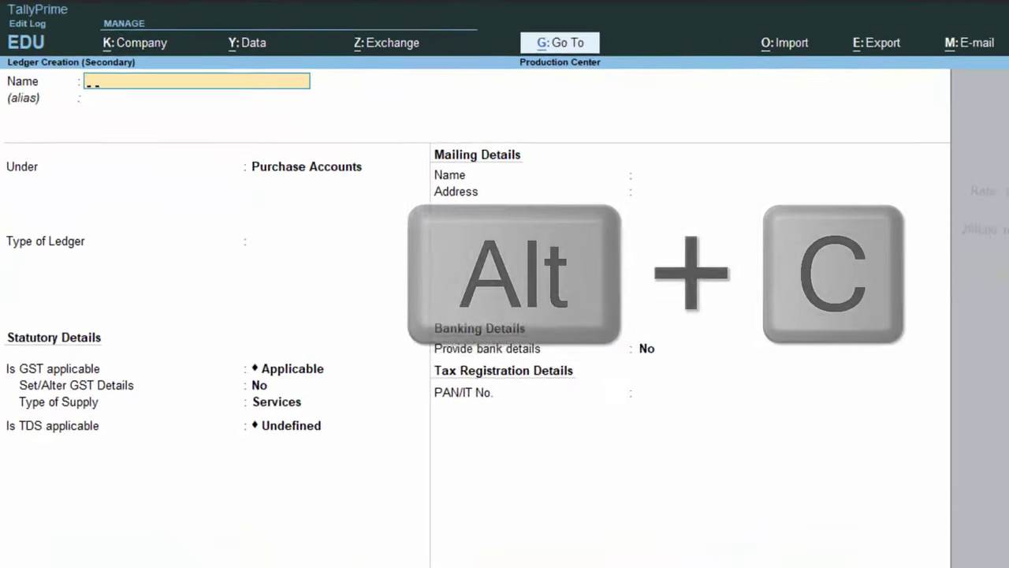
text(t)
key(Return)
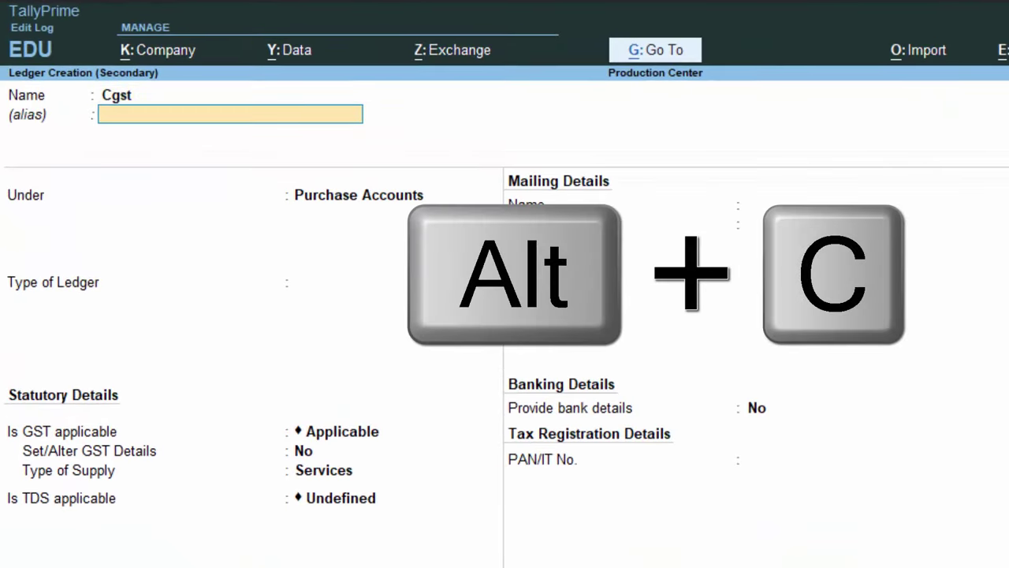
key(Return)
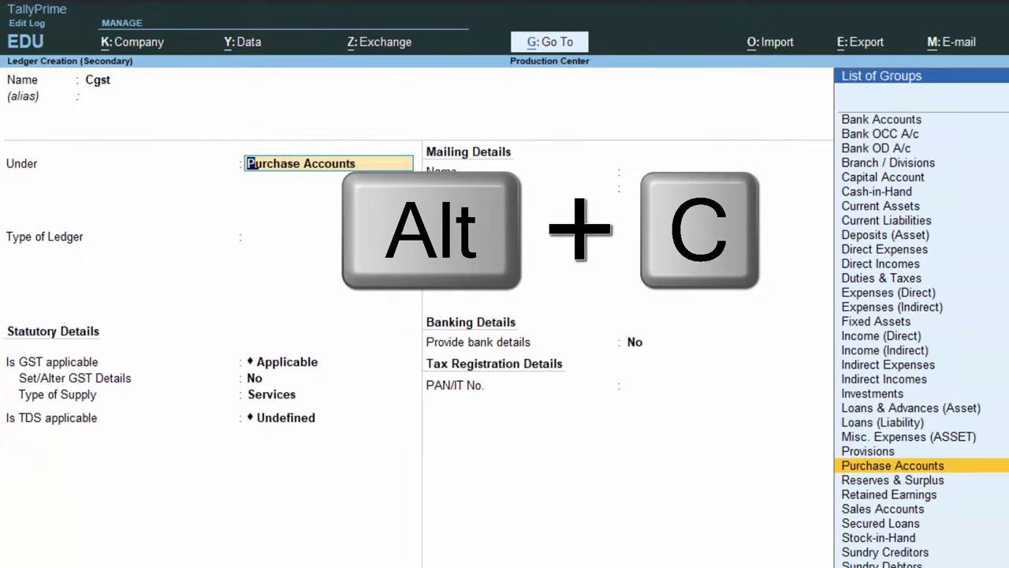
text(D)
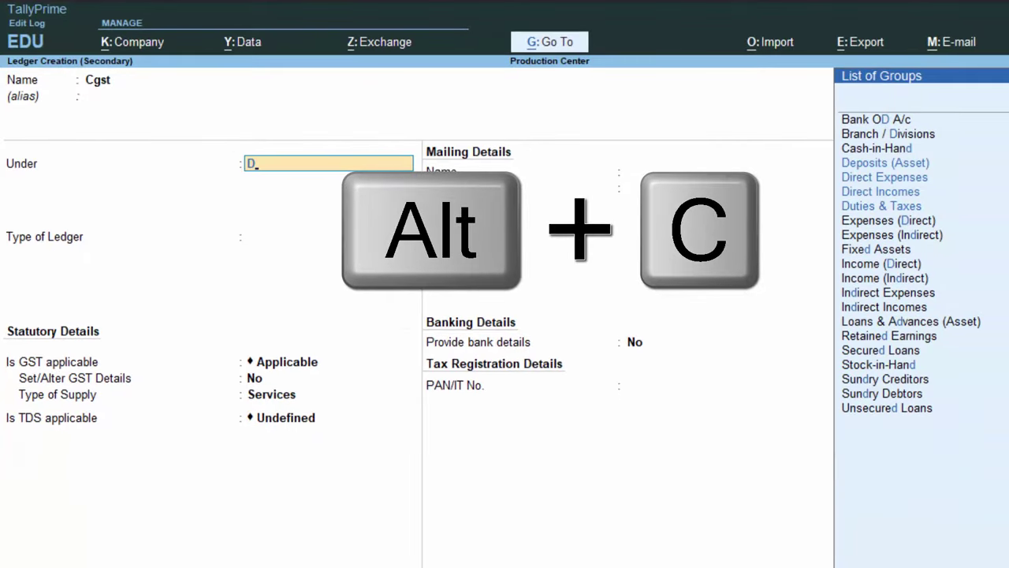
key(Down)
key(Down)
key(Down)
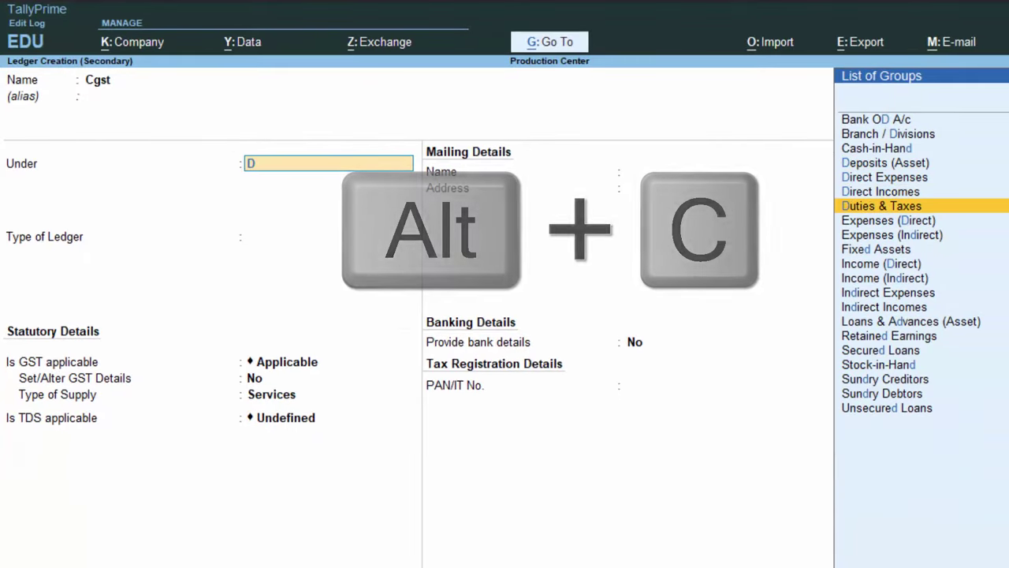
key(Return)
Set the Cgst ledger's duty type to GST with tax type Central Tax, 0 % calculation and Normal Rounding with a limit of 0
key(Up)
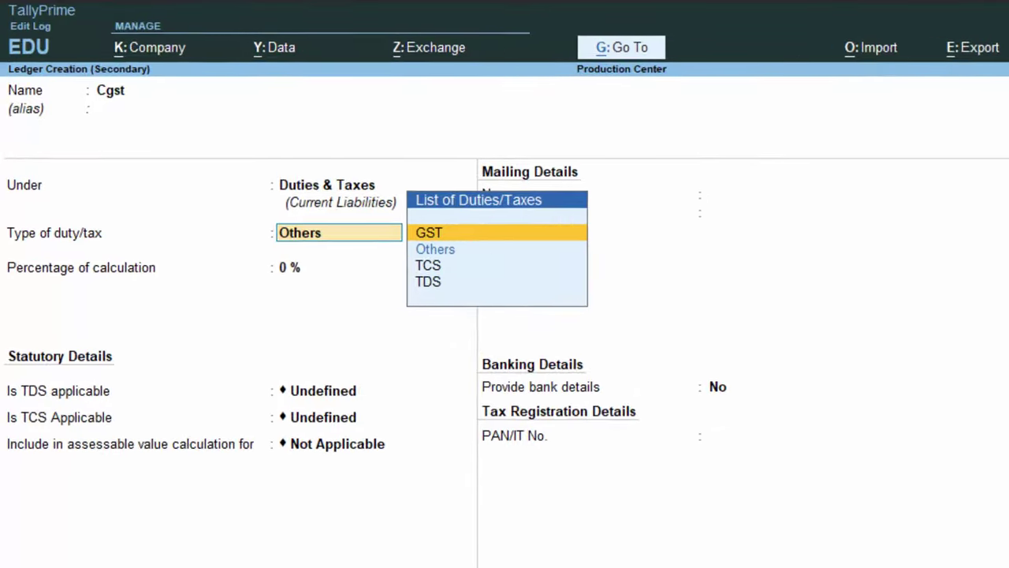
key(Return)
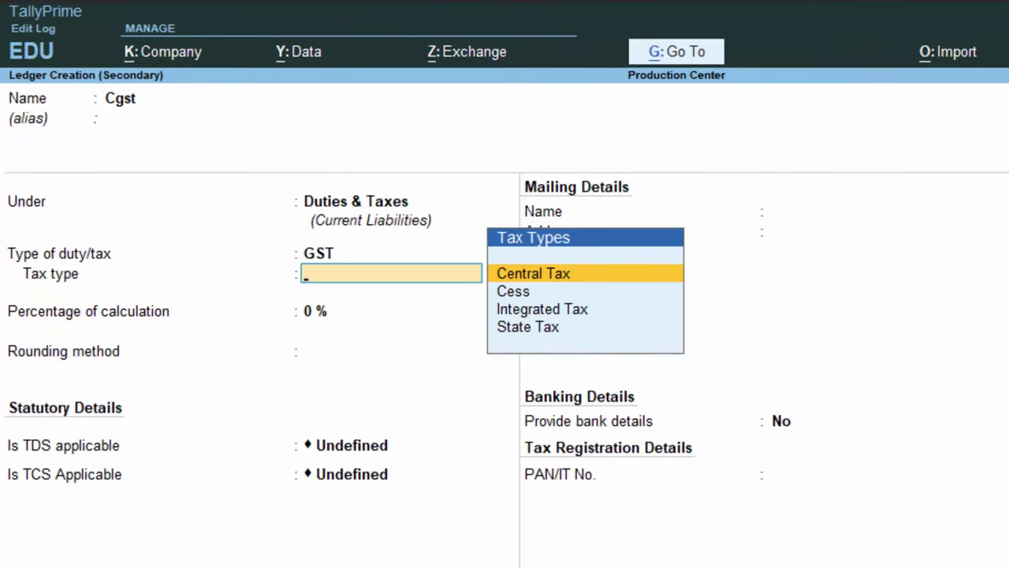
key(Return)
key(Return)
key(Down)
key(Down)
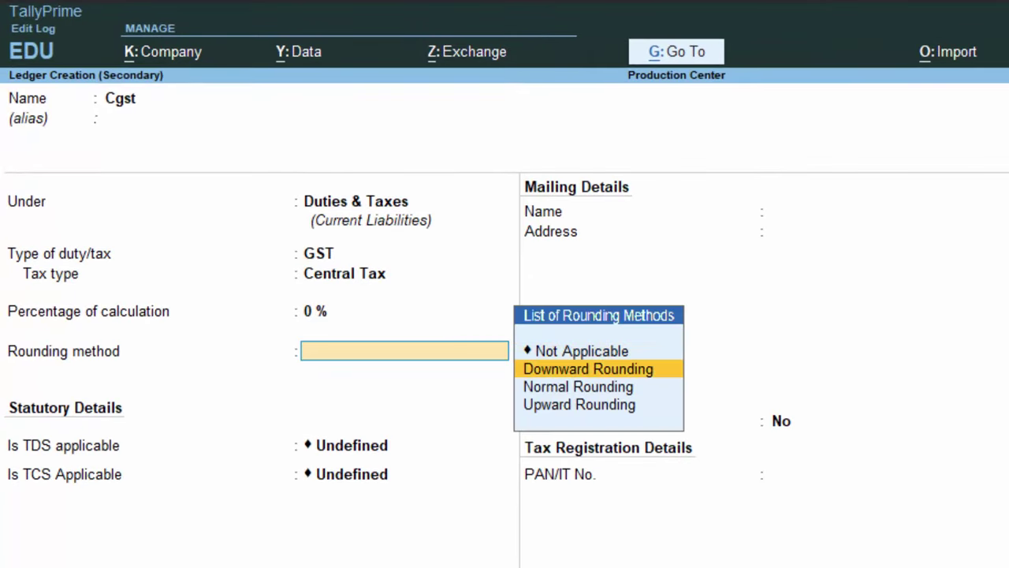
key(Return)
key(Return)
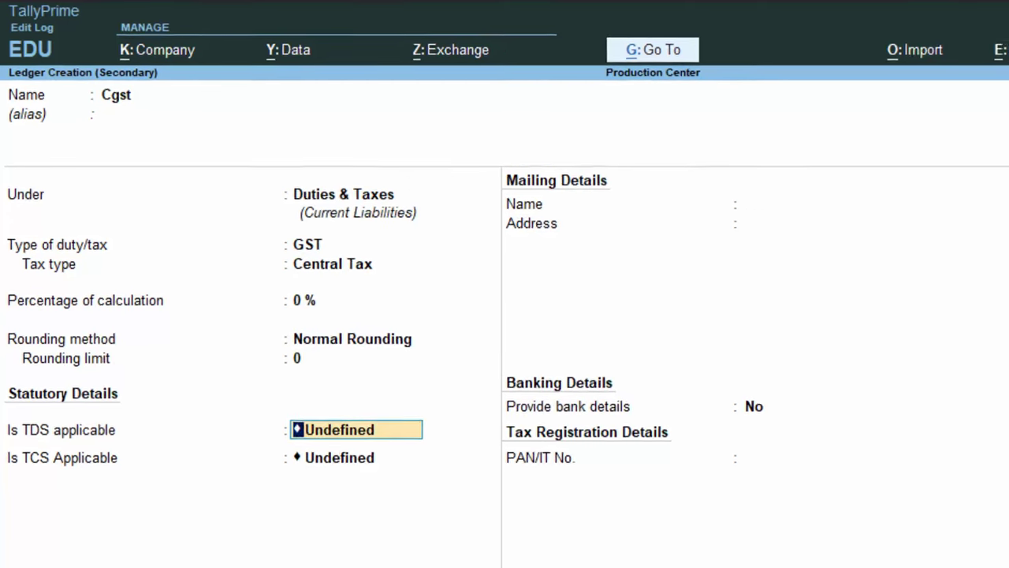
Keep the Cgst ledger's default statutory and bank details, save it, and accept its calculated tax amount in the voucher
key(Return)
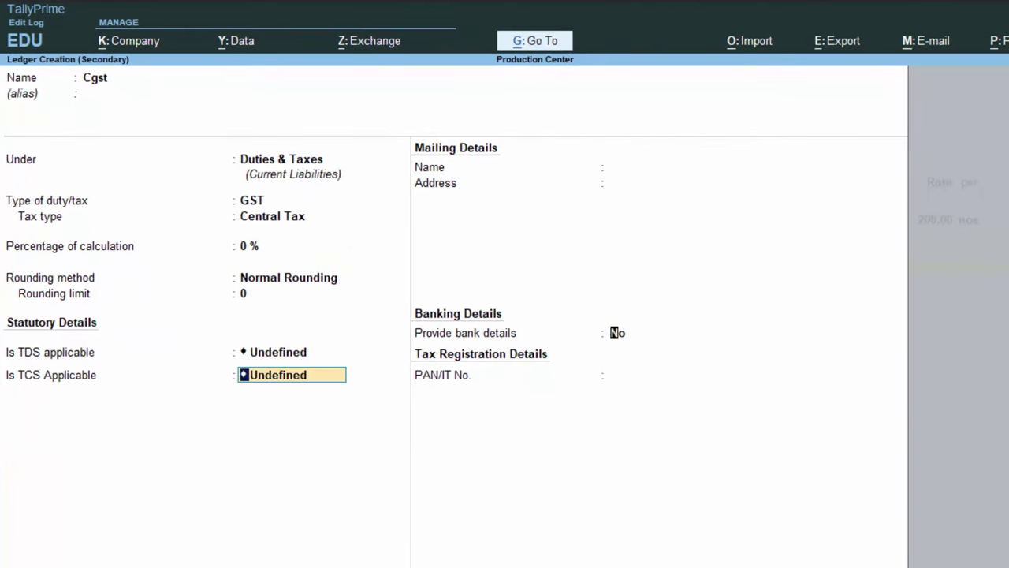
key(Return)
key(Return)
key(Return)
key(Return)
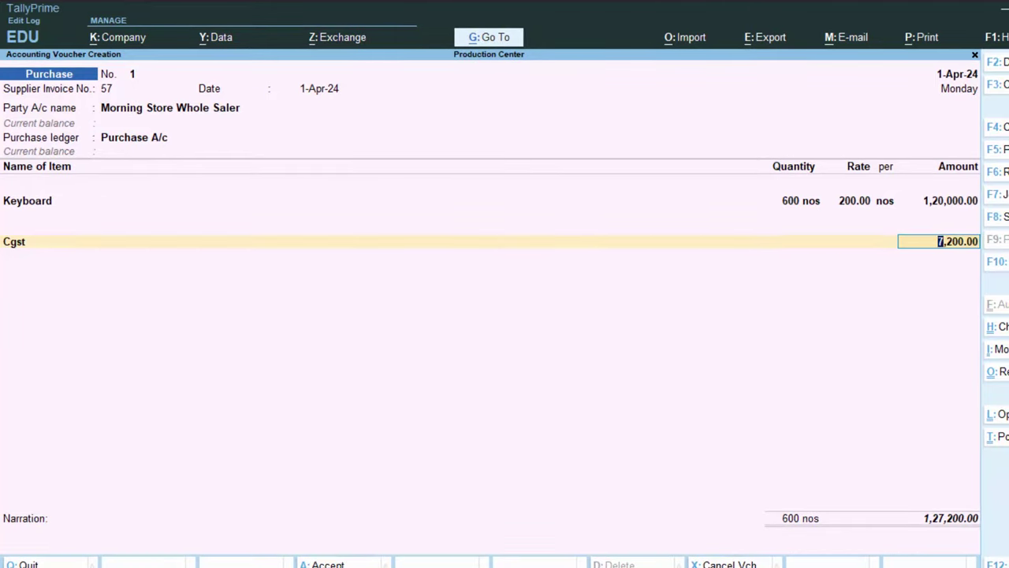
key(Return)
Start another new ledger named Sgst for the voucher, keeping it under Duties & Taxes
key(alt+c)
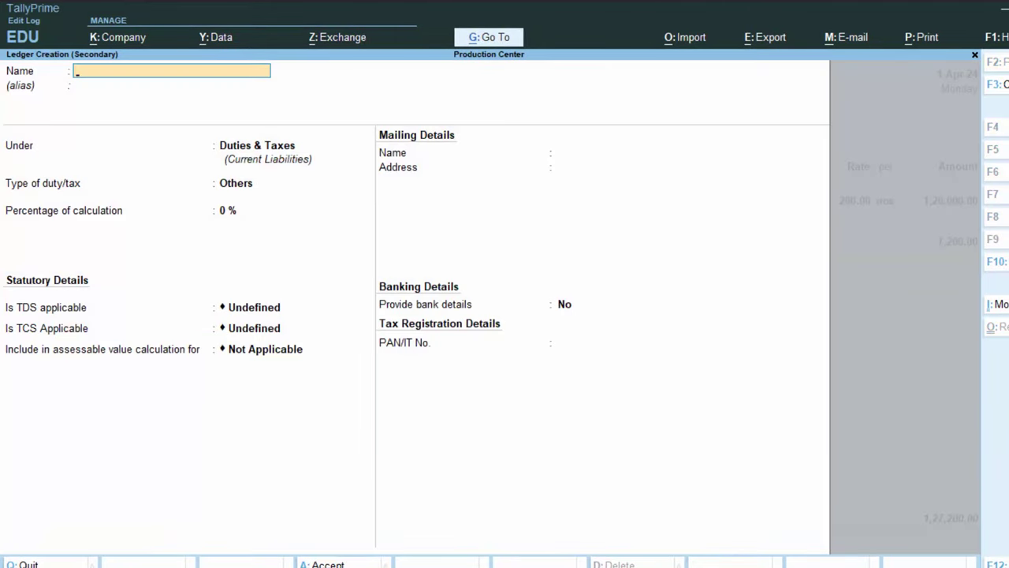
text(Sgst)
key(Return)
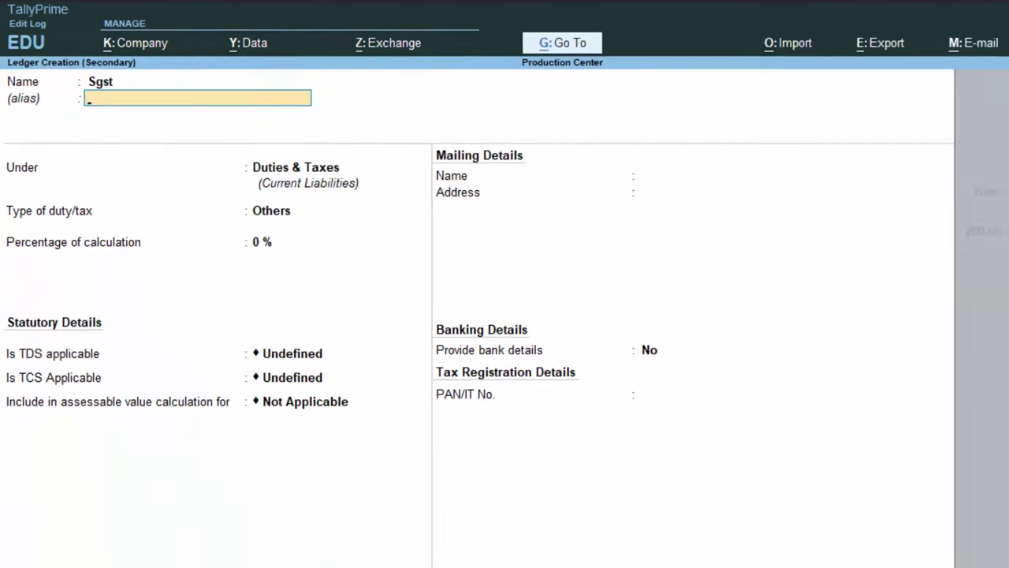
key(Return)
key(Return)
Set the Sgst ledger's duty type to GST and its tax type to State Tax
key(Up)
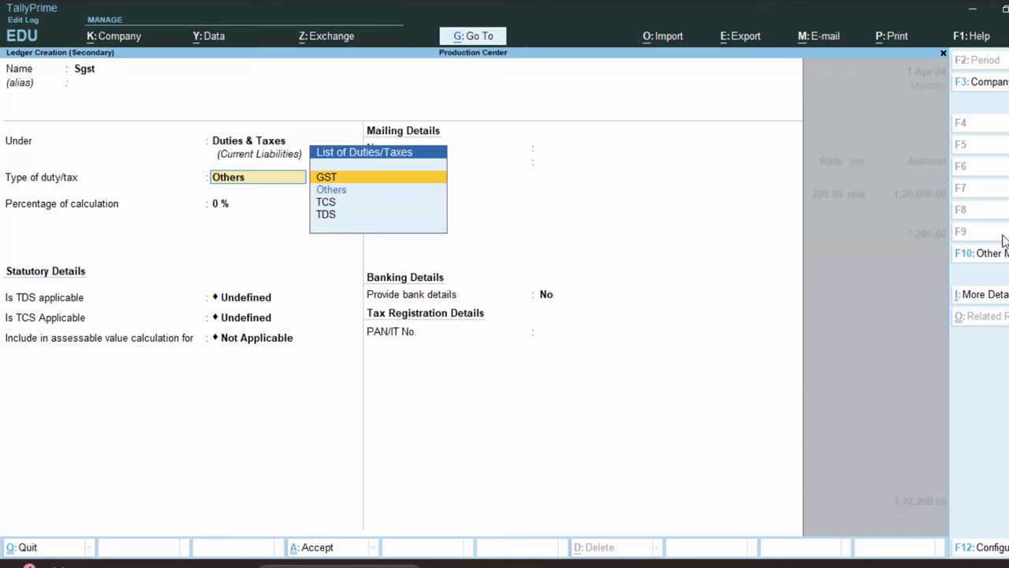
key(Return)
key(Down)
key(Down)
key(Down)
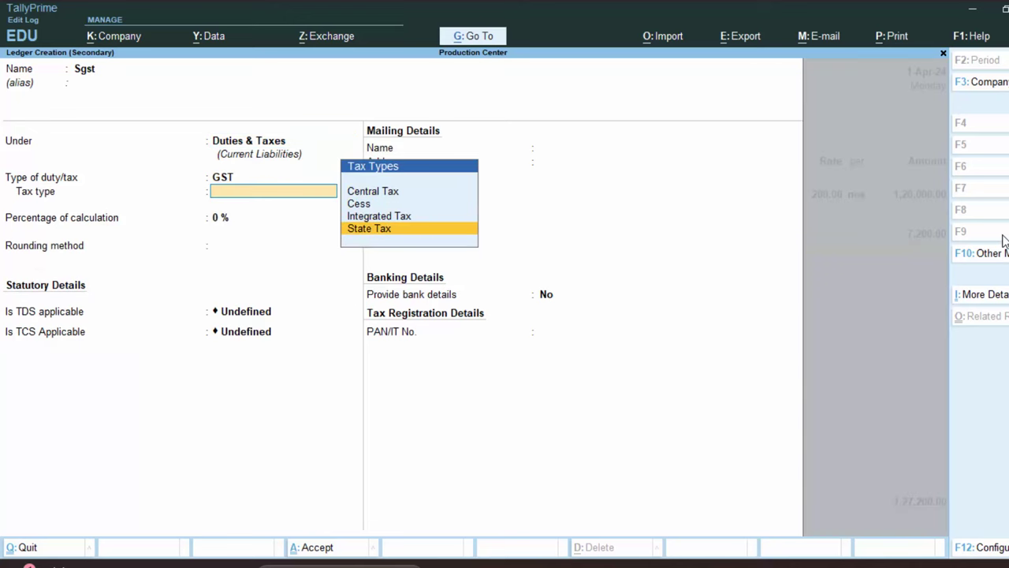
key(Return)
Save the Sgst ledger with 0 %, rounding Not Applicable and default details, and accept its calculated tax amount in the voucher
key(Return)
key(Return)
key(Return)
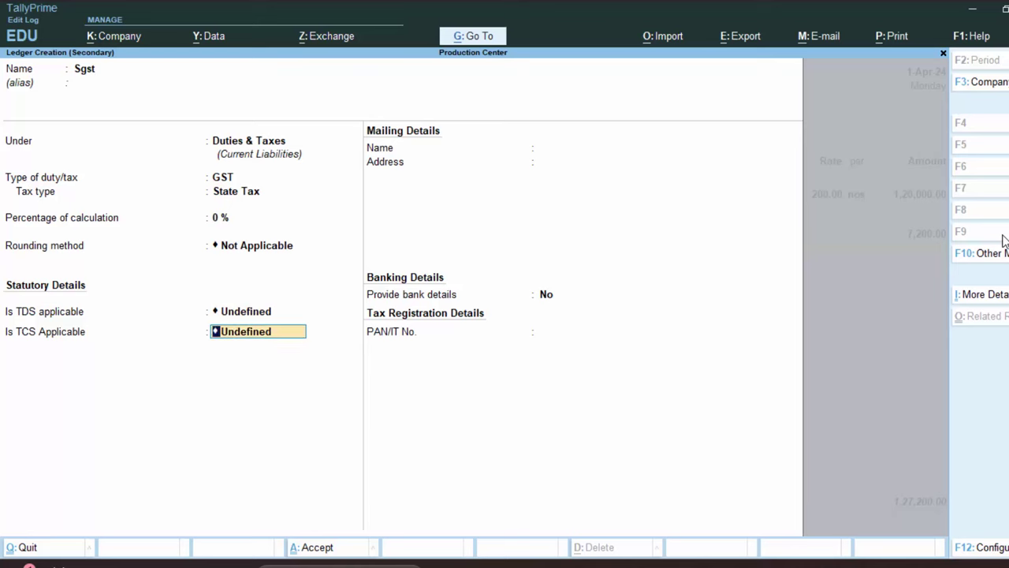
key(Return)
key(Return)
key(Return)
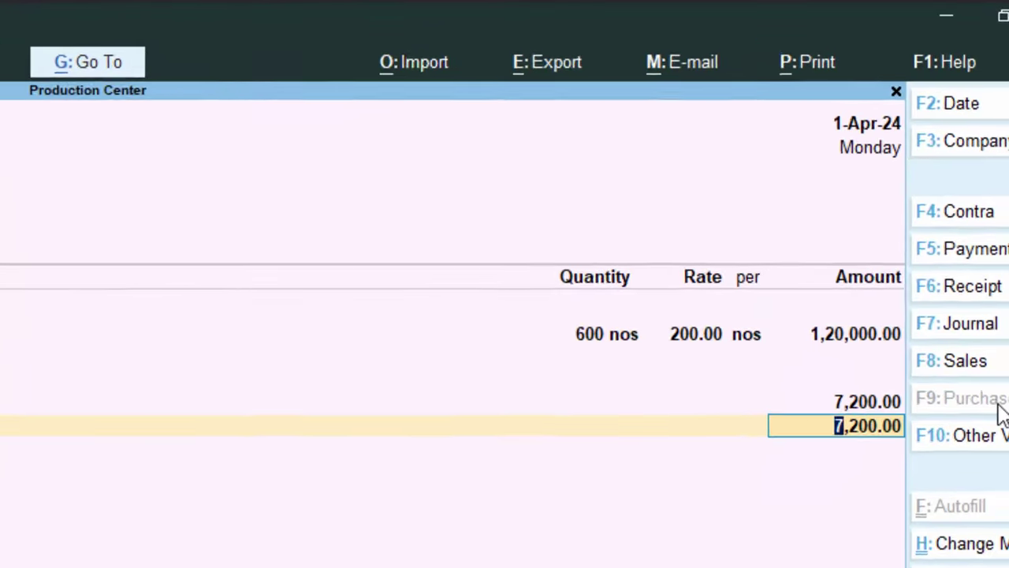
key(Return)
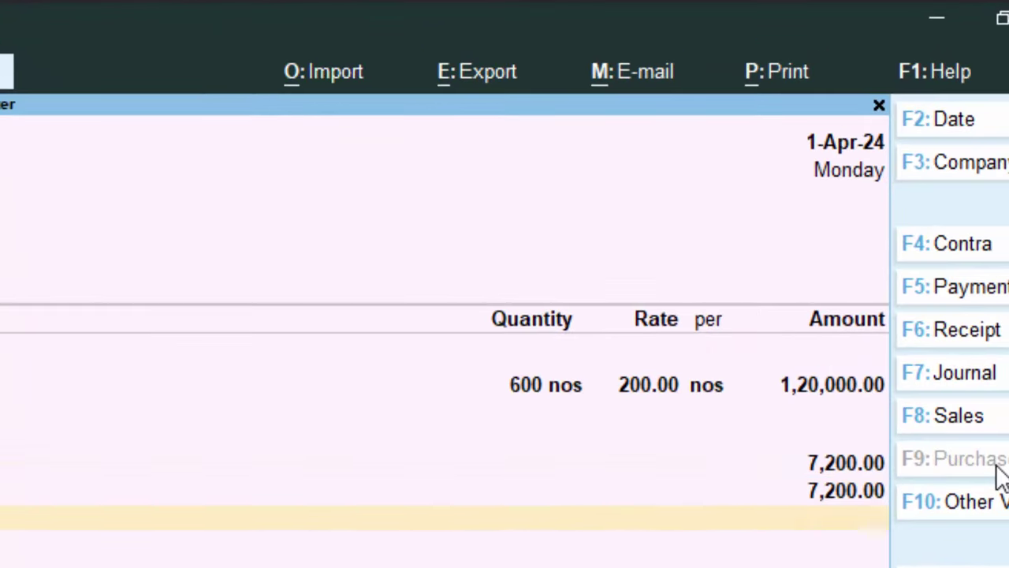
Allocate the full purchase amount to New Ref 1 without credit days, and save the purchase voucher with a blank narration
key(Return)
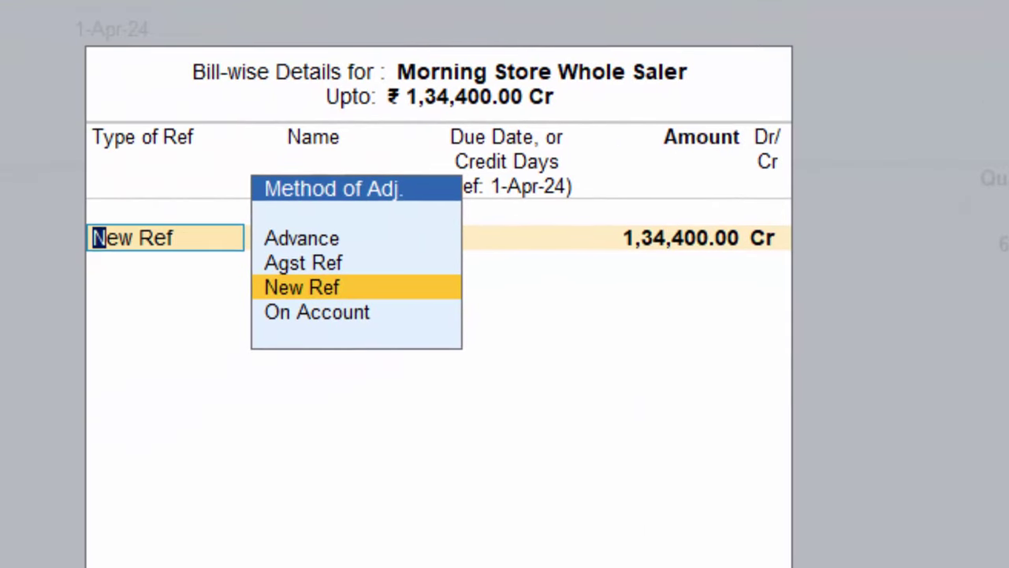
key(Return)
key(Return)
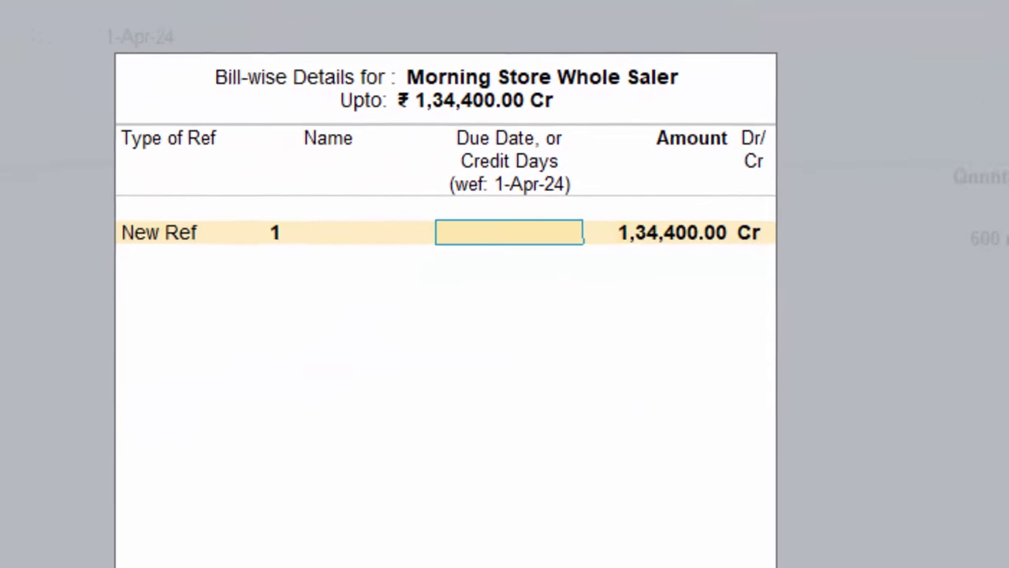
key(Return)
key(Return)
key(Return)
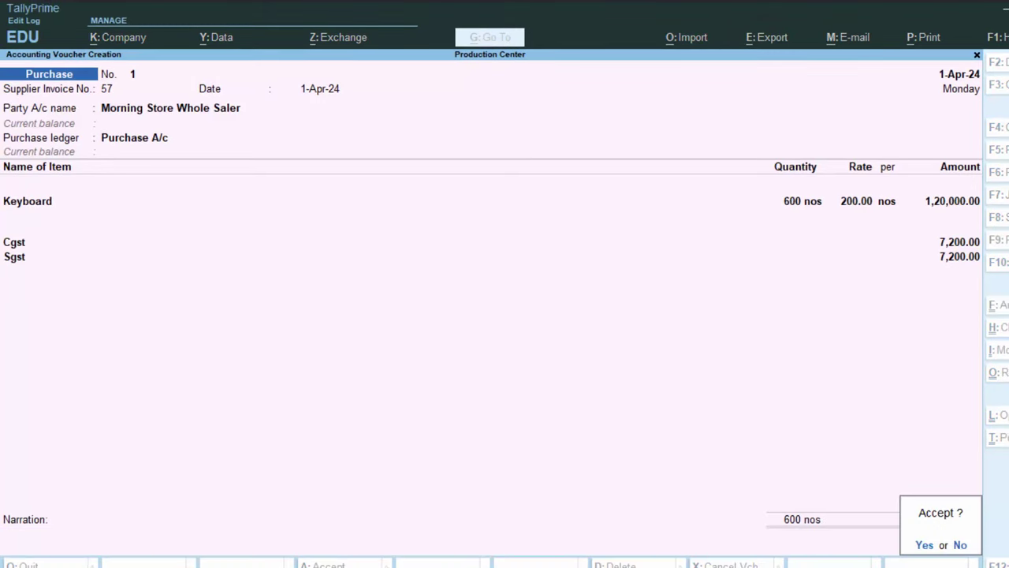
key(Return)
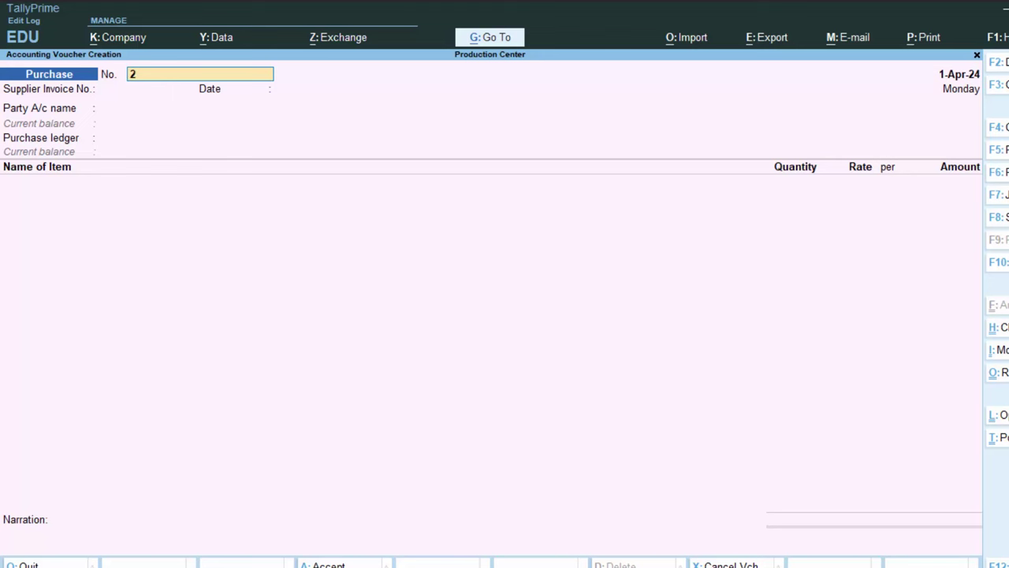
Start a sales voucher with reference number 456446 dated 1-Apr-24, and choose the individual customer's ledger as the party account
key(F8)
key(Return)
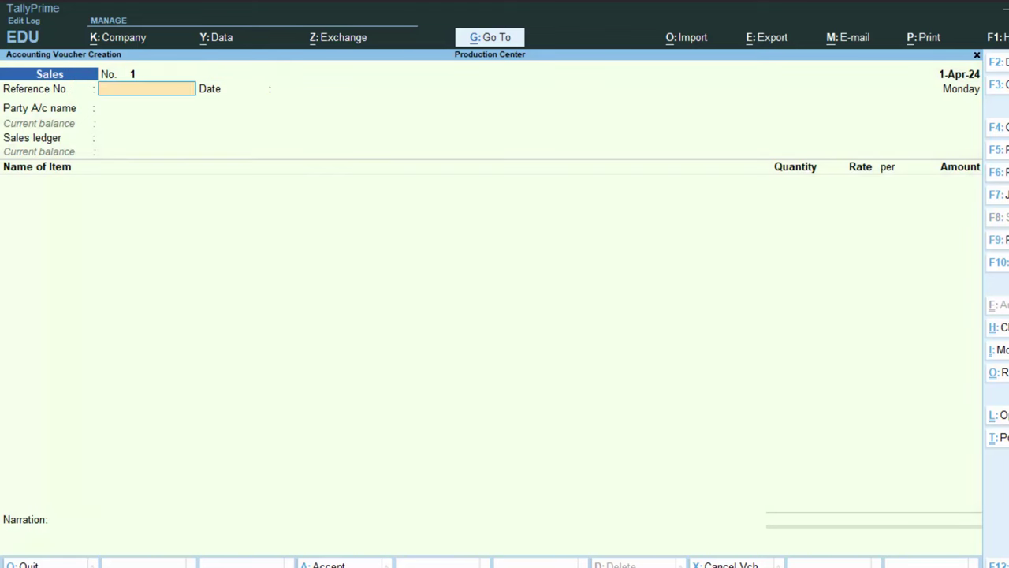
text(456446)
key(Return)
key(Return)
key(Down)
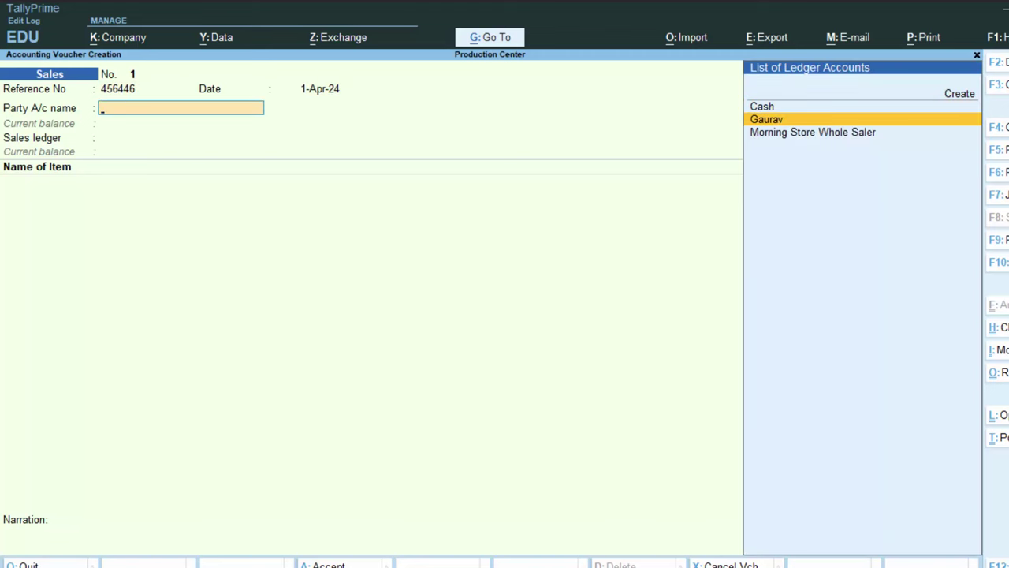
key(Return)
Leave all dispatch details of the sales voucher blank
key(Return)
key(Return)
key(Return)
key(Return)
key(Return)
key(Return)
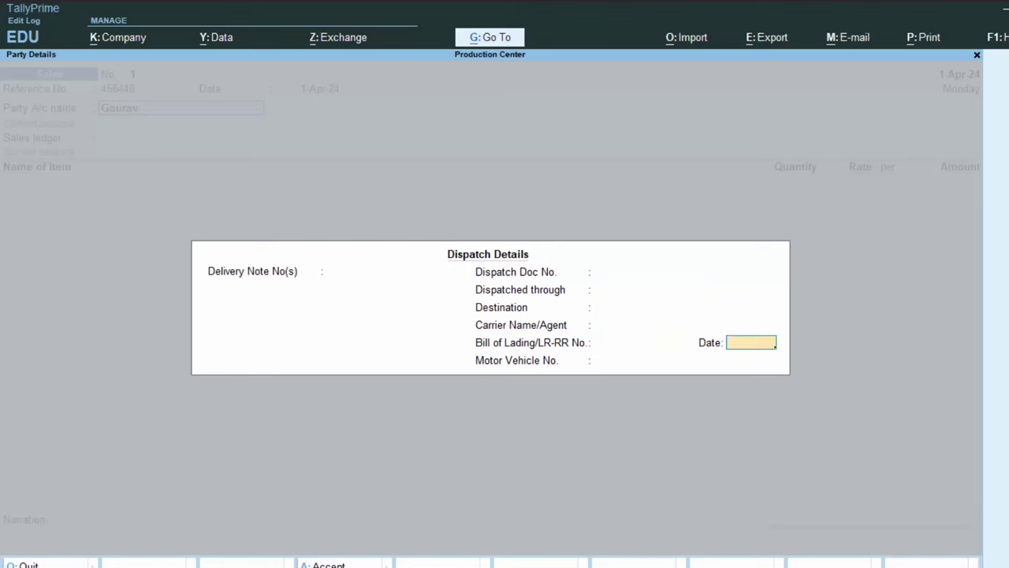
key(Return)
key(Return)
Accept the buyer's party details as they are, with Uttar Pradesh as state and place of supply
key(Return)
key(Return)
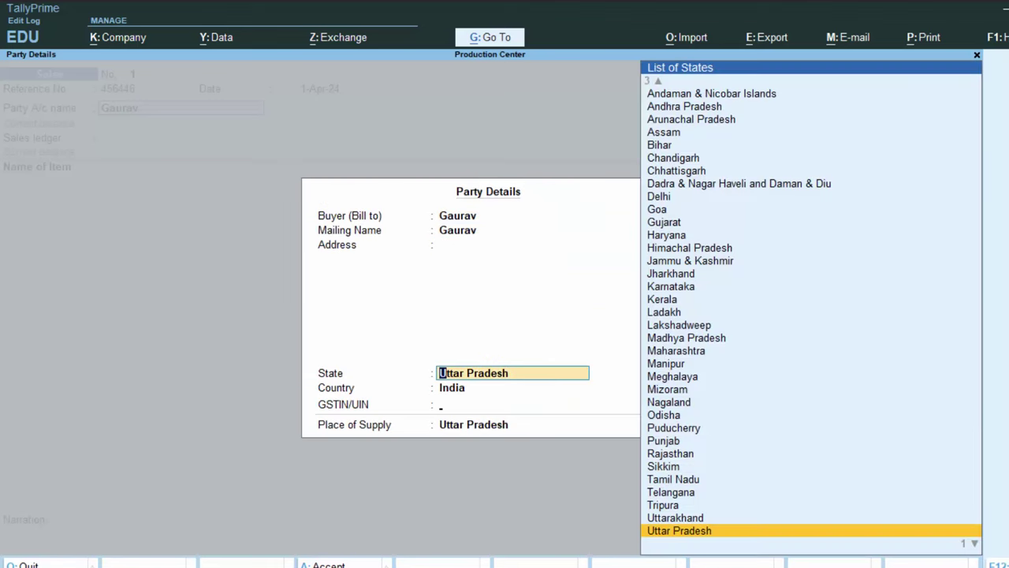
key(Return)
key(Return)
key(Return)
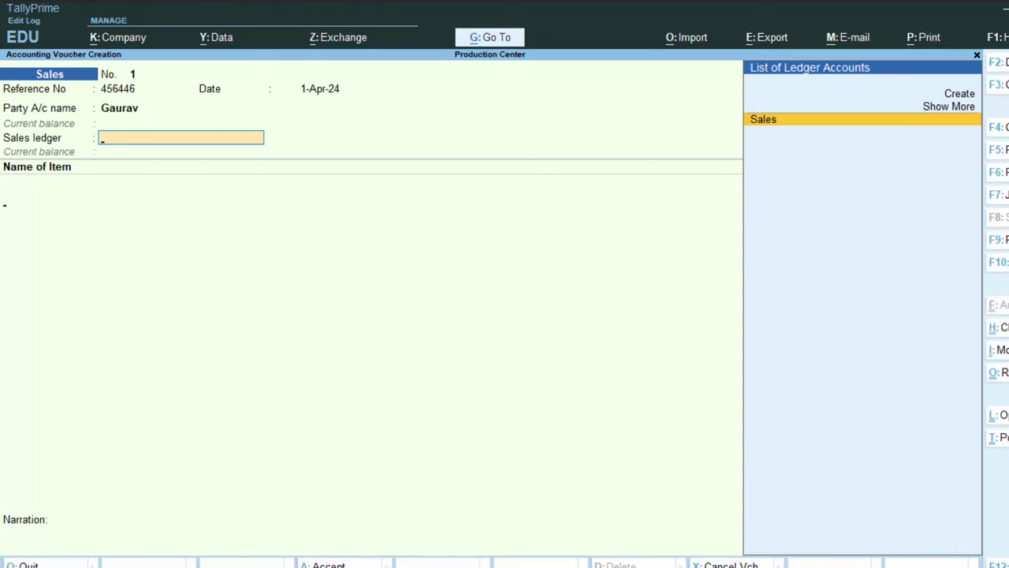
Set the sales ledger to Sales and add the Keyboard item with a quantity of 5 nos at a rate of 400 per nos
key(Return)
text(K)
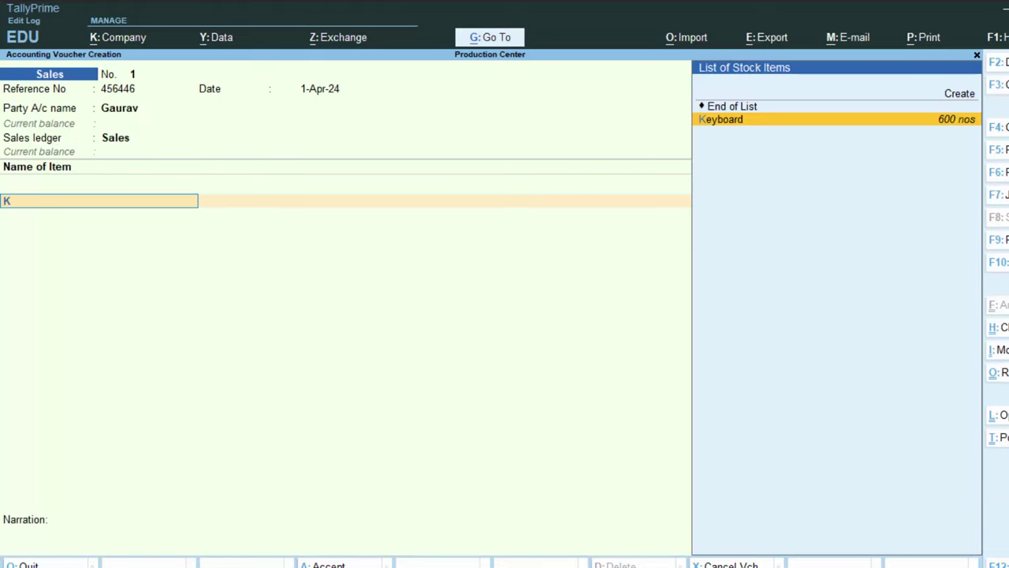
key(Return)
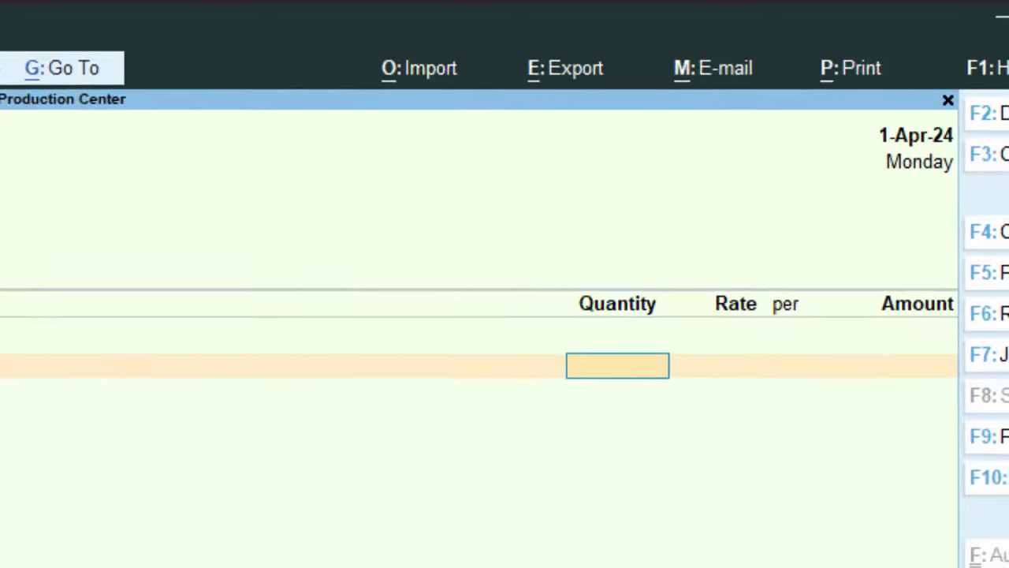
text(5)
key(Return)
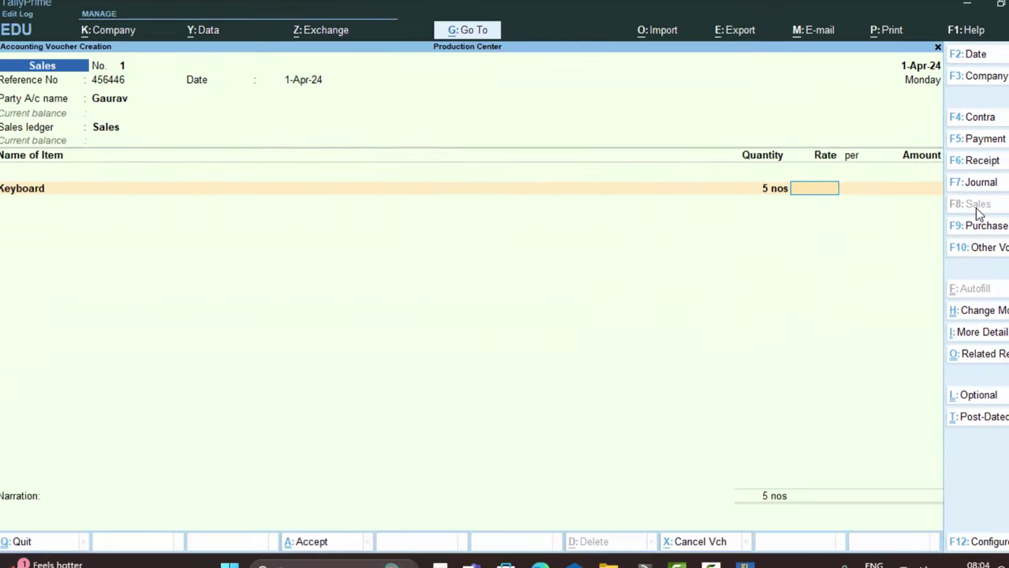
text(400)
key(Return)
key(Return)
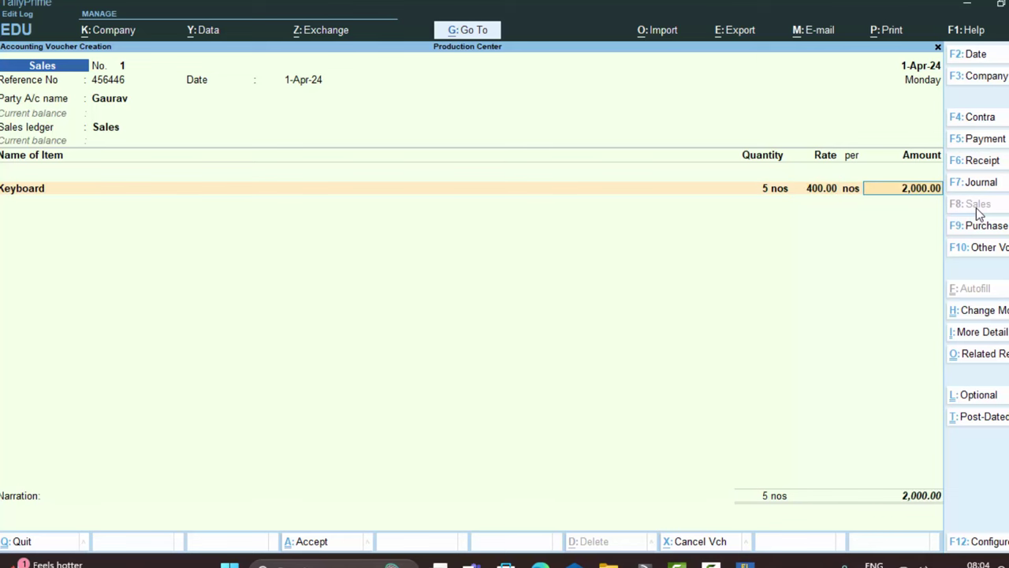
key(Return)
Add the Cgst and Sgst ledgers to the sales voucher with their calculated amounts, and leave the narration blank
text(cgst)
key(Return)
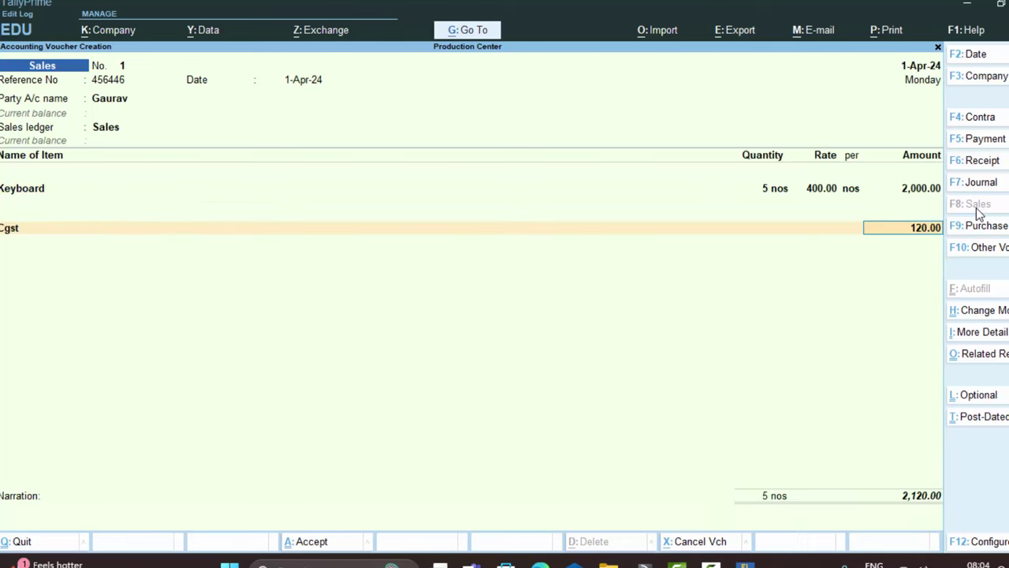
key(Return)
text(s)
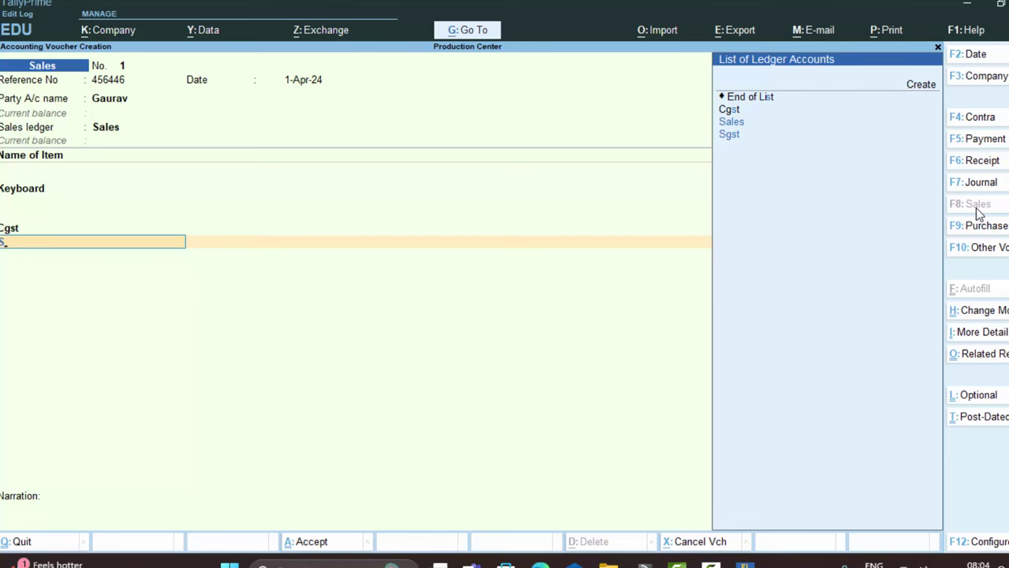
text(g)
key(Return)
key(Return)
key(Return)
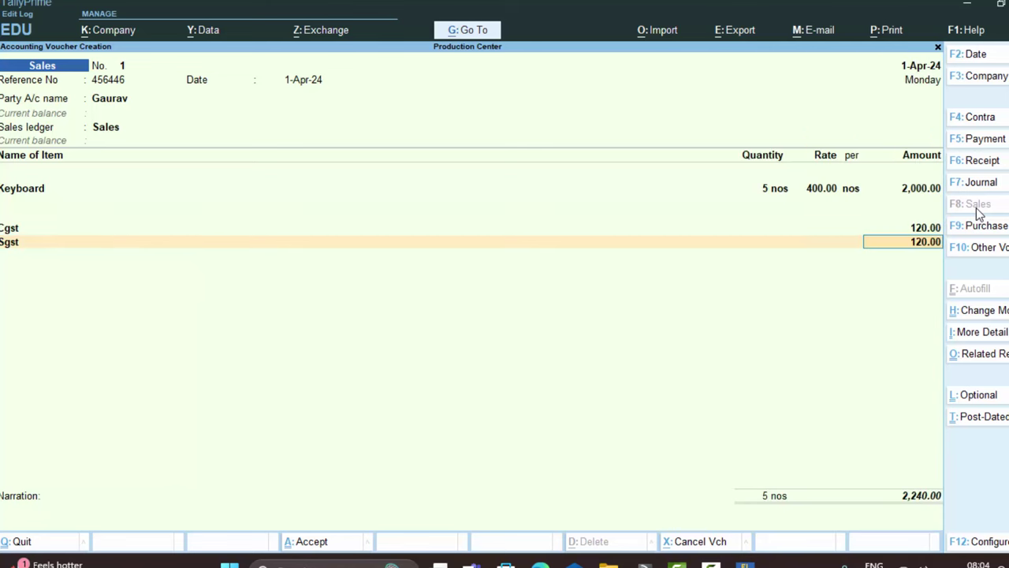
key(Return)
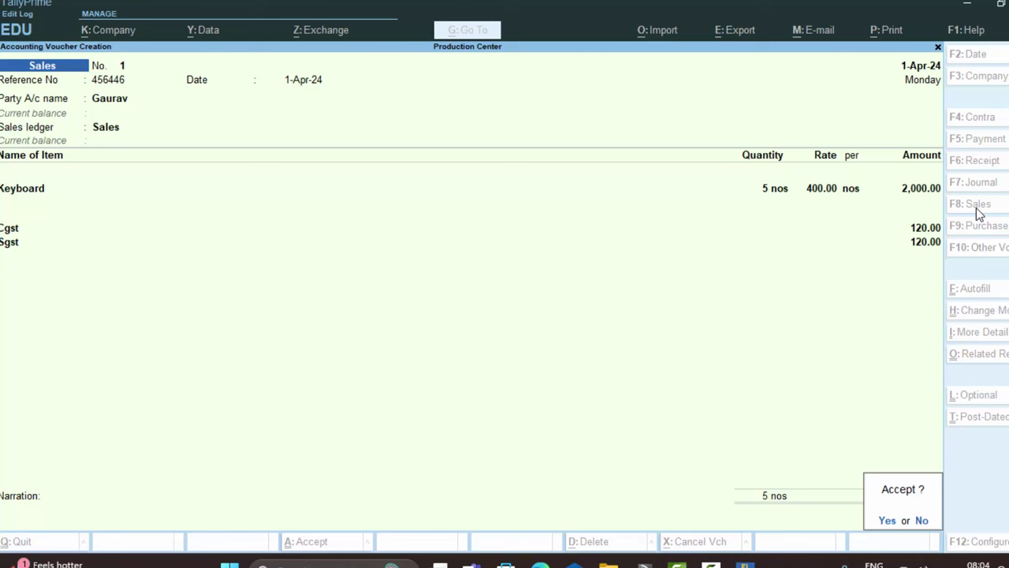
Save the completed sales voucher for the 5 keyboards
key(Return)
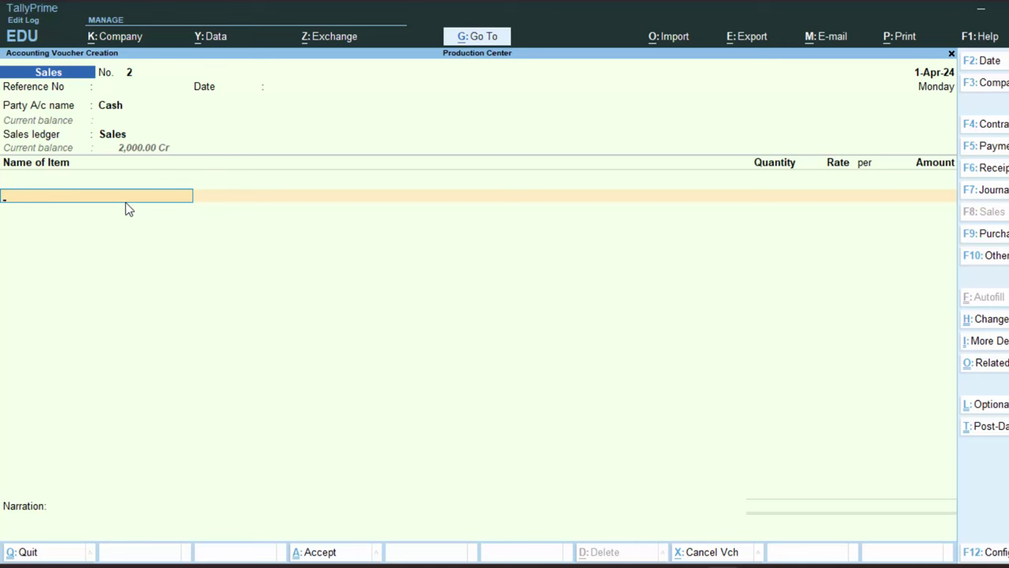
Set the party account of the new sales voucher to the same buyer as in the previous sale
key(BackSpace)
key(BackSpace)
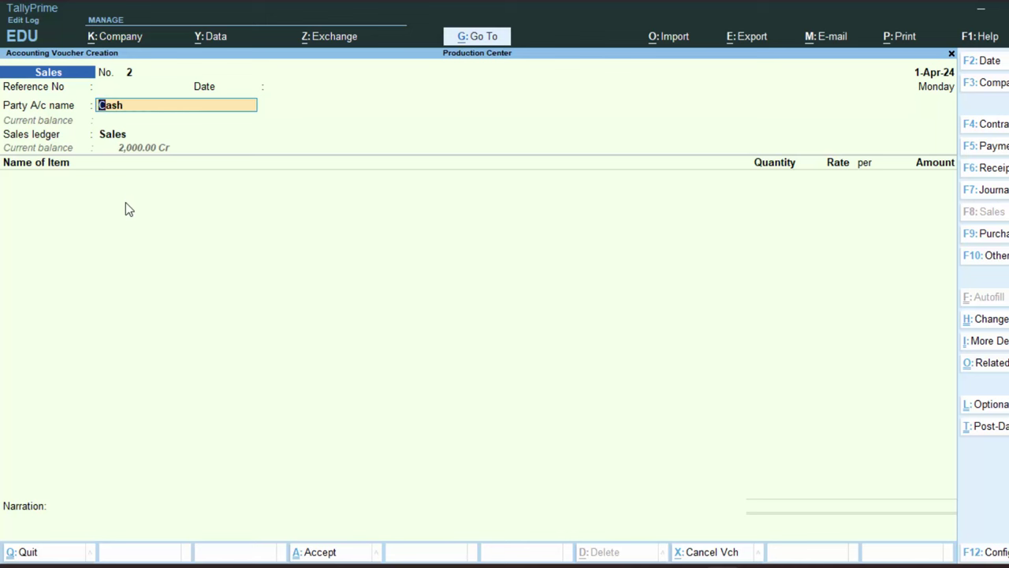
key(BackSpace)
key(BackSpace)
key(BackSpace)
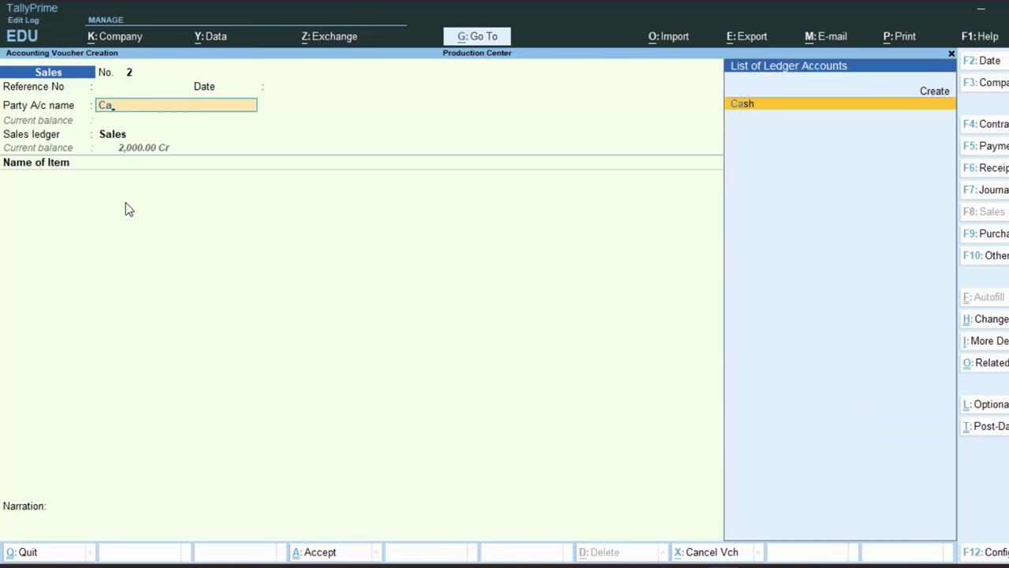
key(BackSpace)
key(BackSpace)
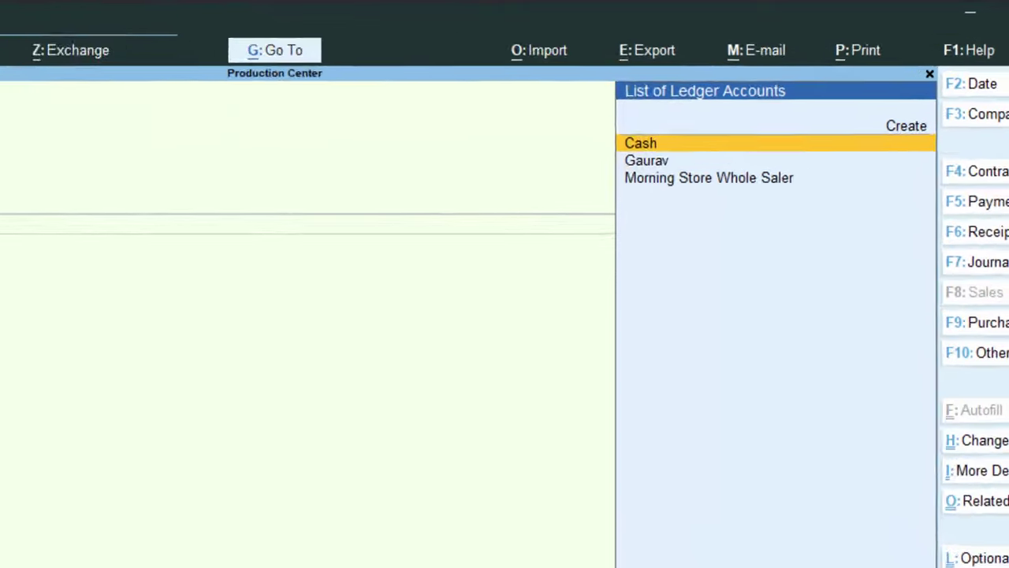
key(Down)
key(Return)
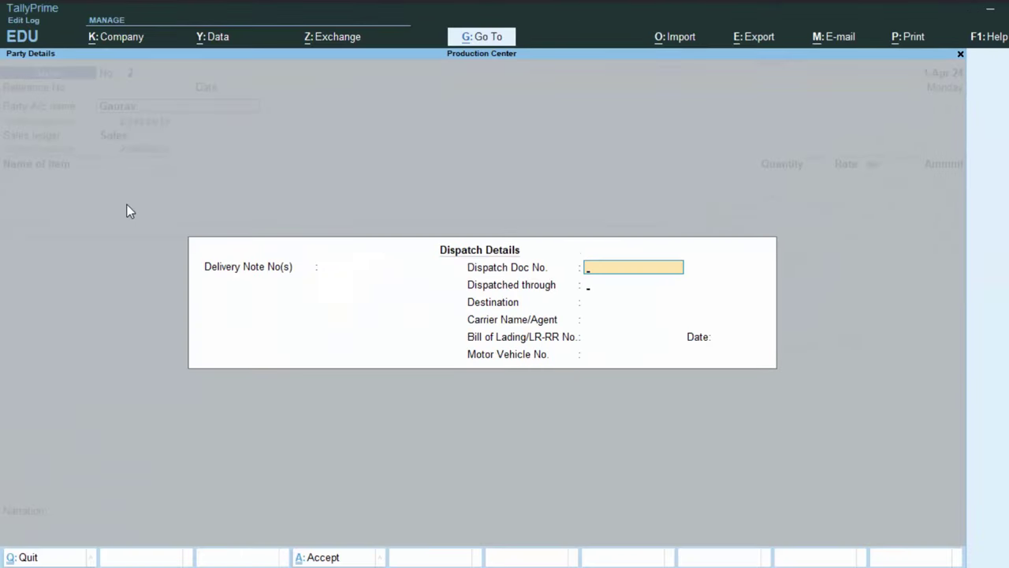
Leave the dispatch and party details of the new sales voucher unchanged and keep Sales as the sales ledger
key(Return)
key(Return)
key(Return)
key(Return)
key(Return)
key(Return)
key(Return)
key(Return)
key(Return)
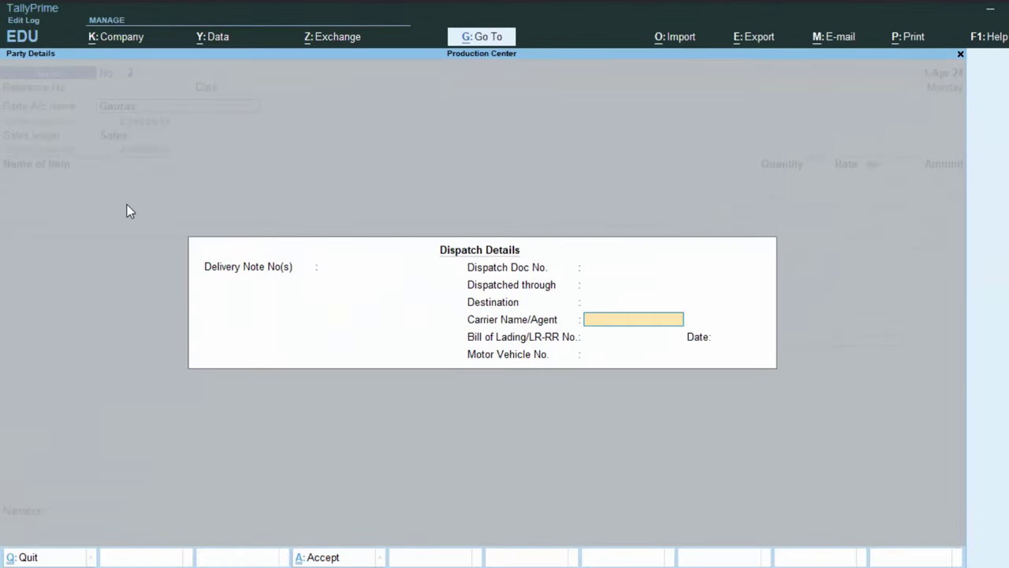
key(Return)
key(Return)
key(Return)
key(Return)
key(Return)
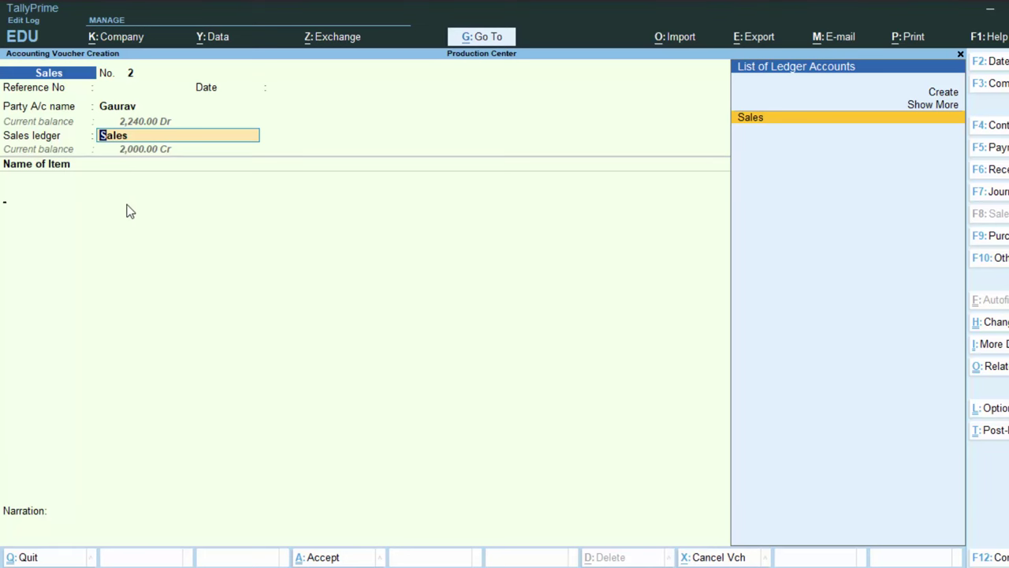
key(Return)
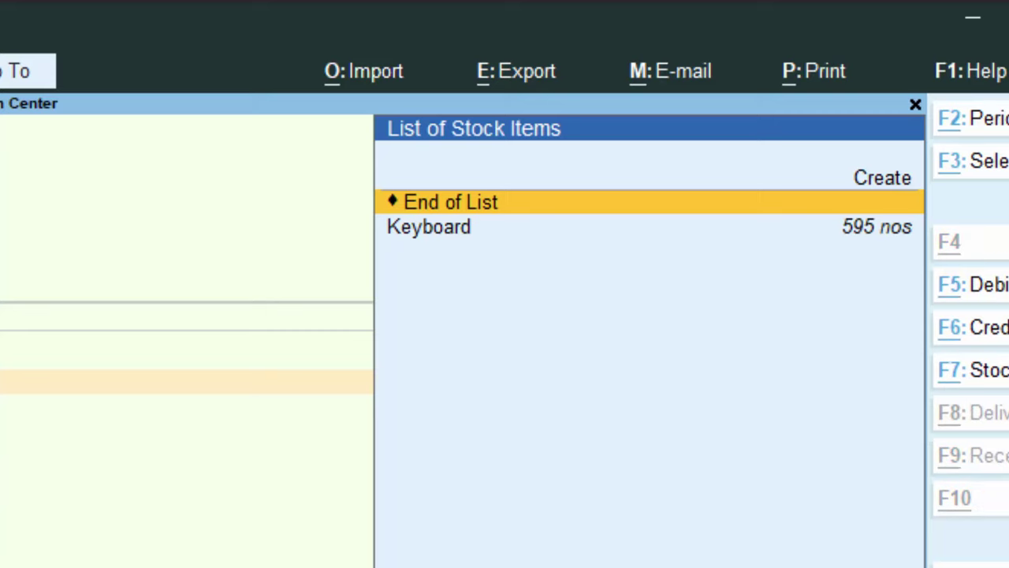
Create a stock item named CPU from within the voucher, under Primary, with nos as its unit
key(alt+c)
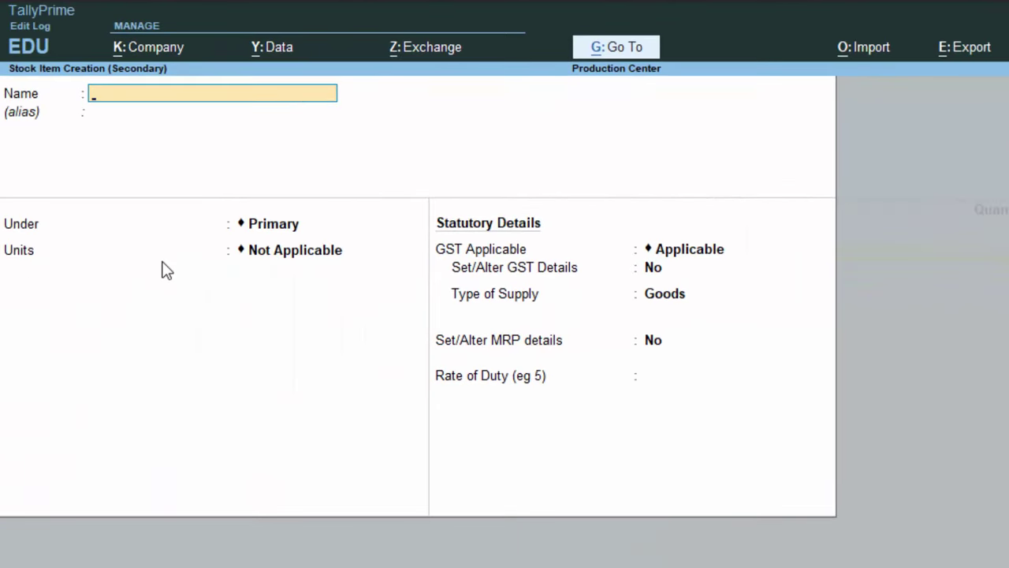
text(CPU)
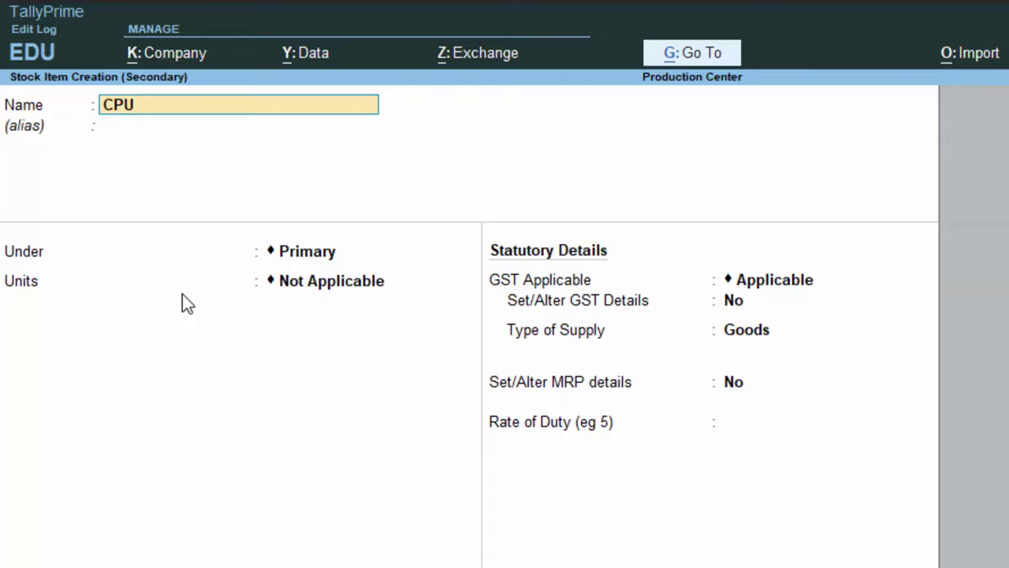
key(Return)
key(Return)
key(Return)
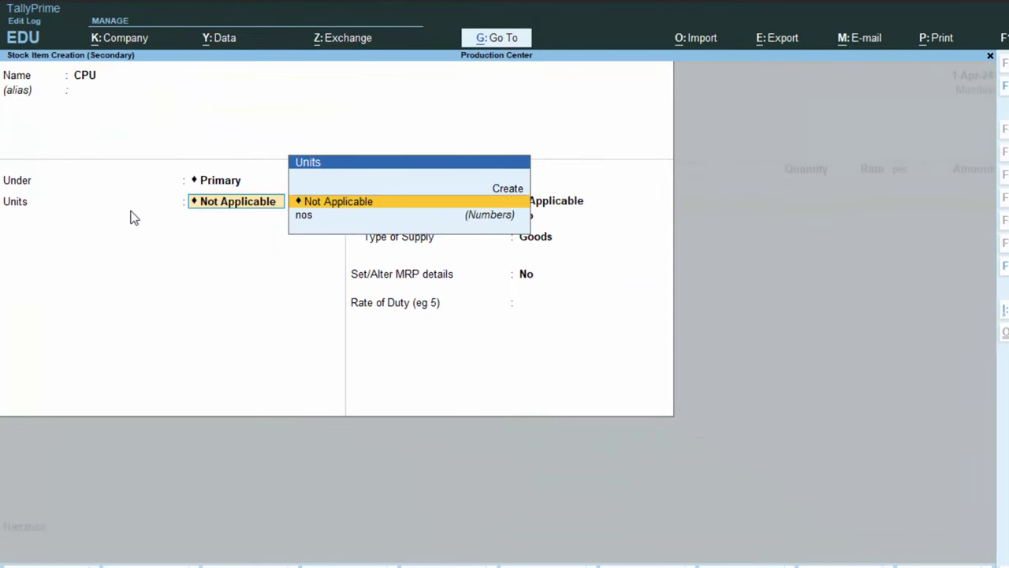
key(Down)
key(Return)
Keep the default additional and statutory details for the CPU item, leave its rate of duty blank, and save it
key(Return)
key(Return)
key(Return)
key(Return)
key(Return)
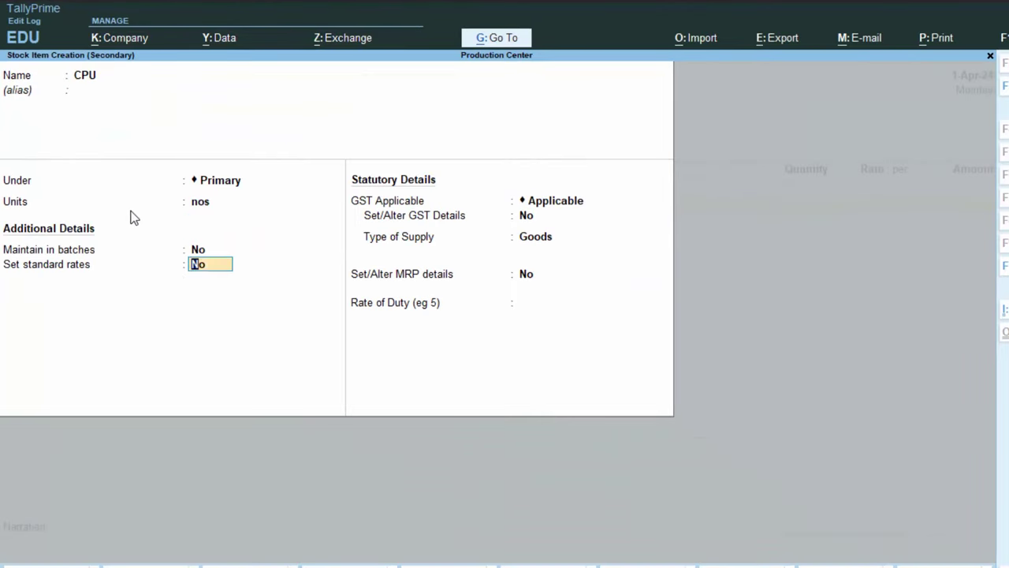
key(Return)
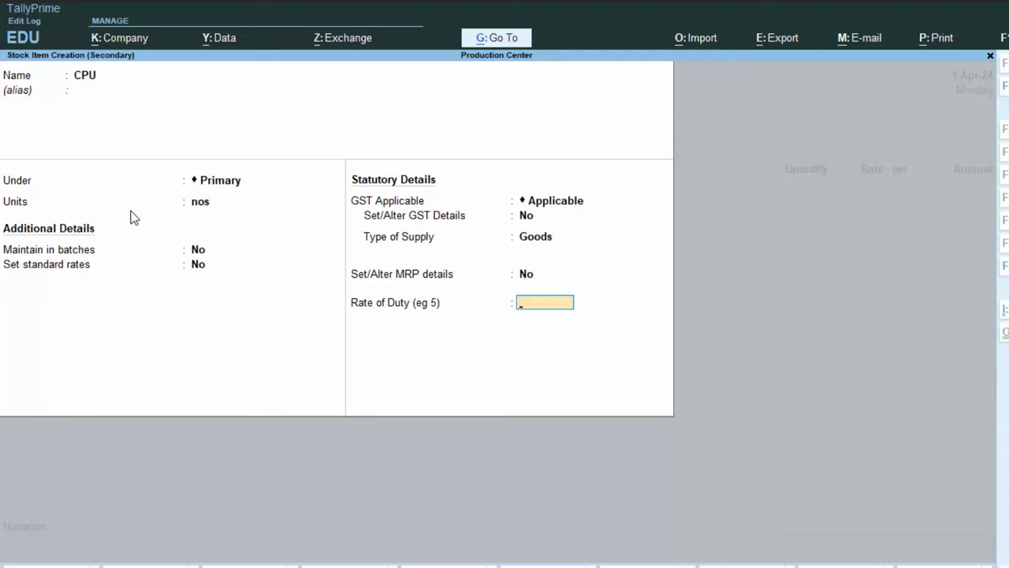
key(Return)
key(Return)
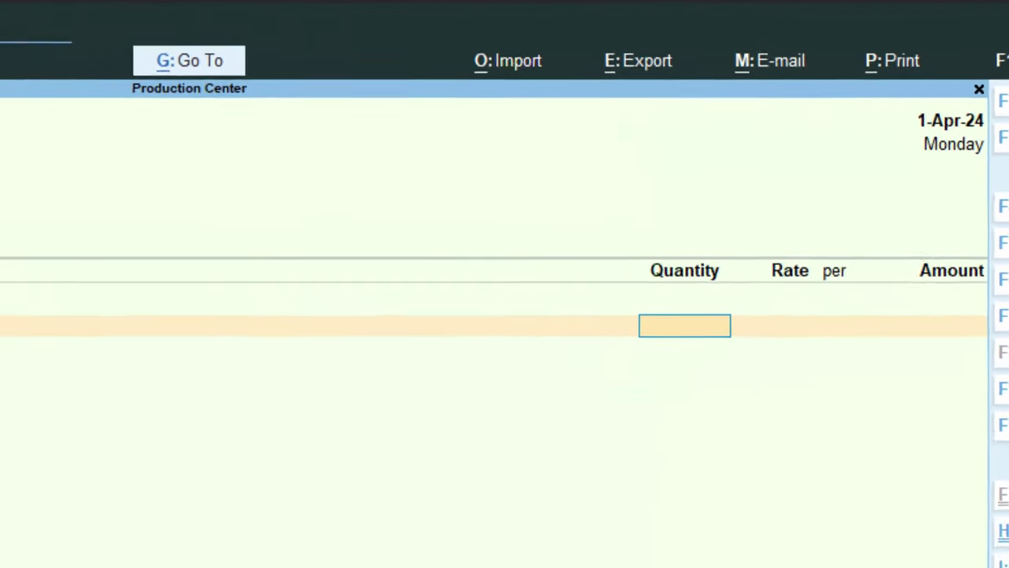
Try to sell the CPU item with a quantity of 5 nos, and again with 1 nos
text(5)
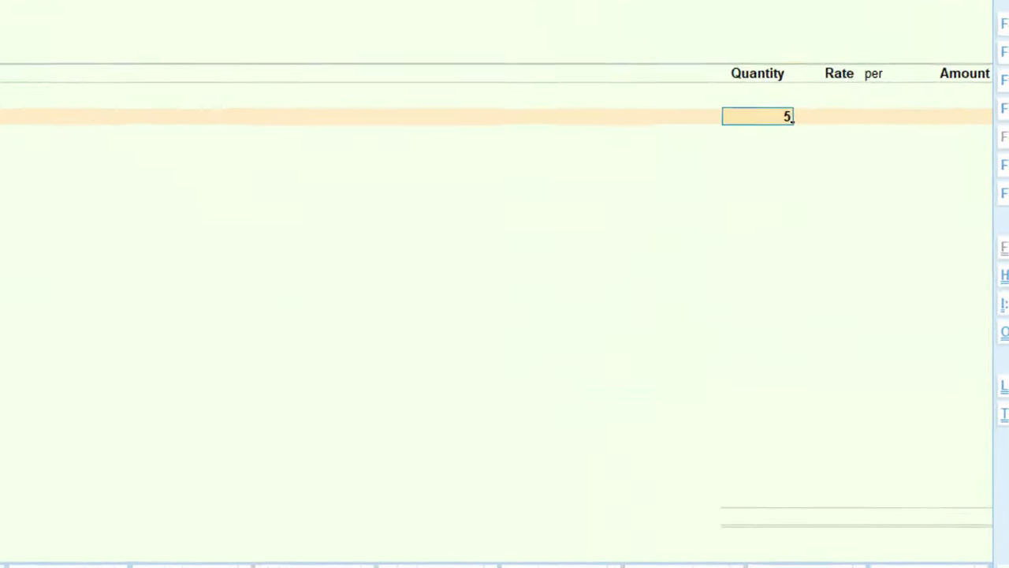
key(Return)
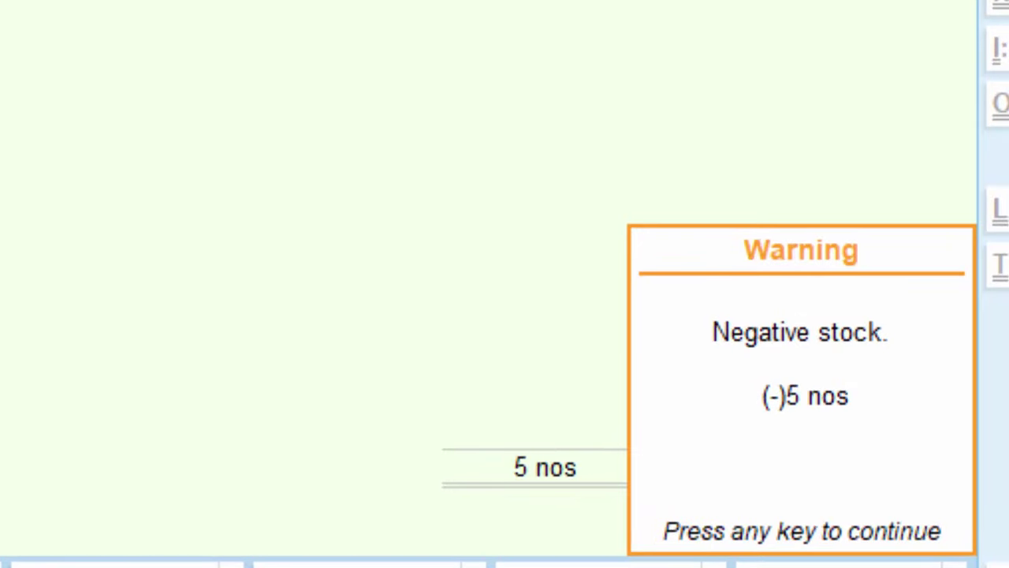
key(Return)
text(1)
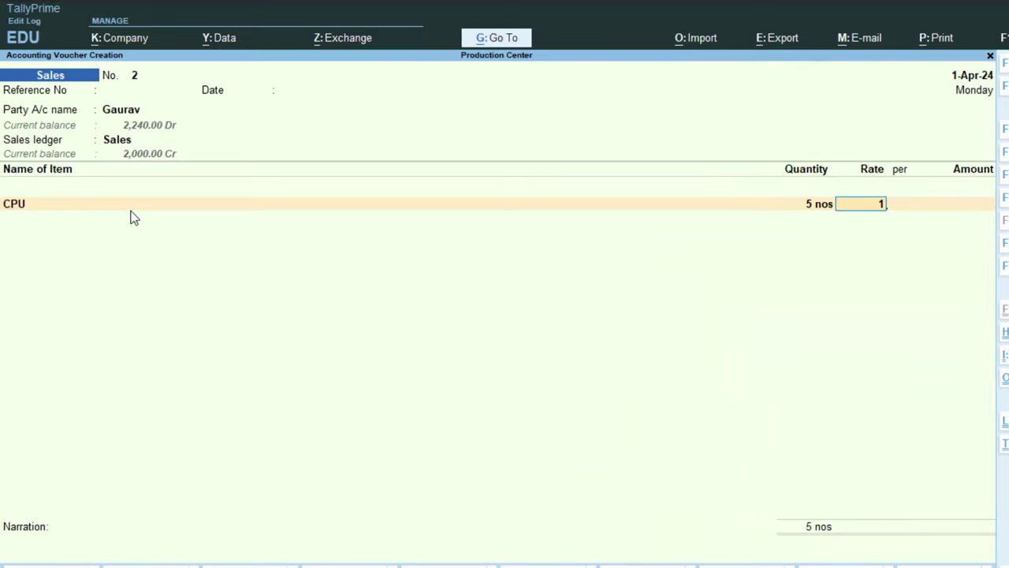
key(BackSpace)
key(BackSpace)
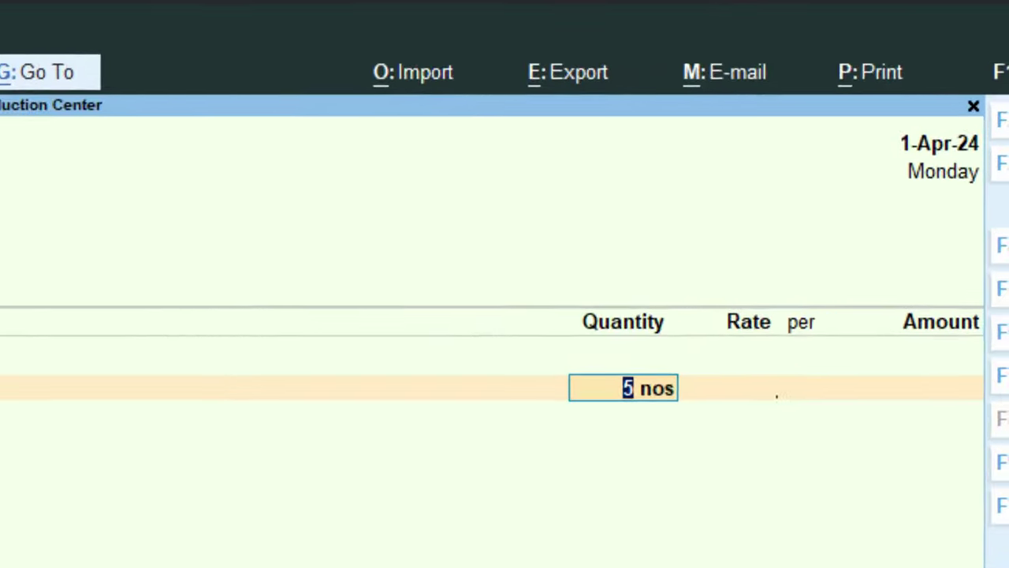
text(1)
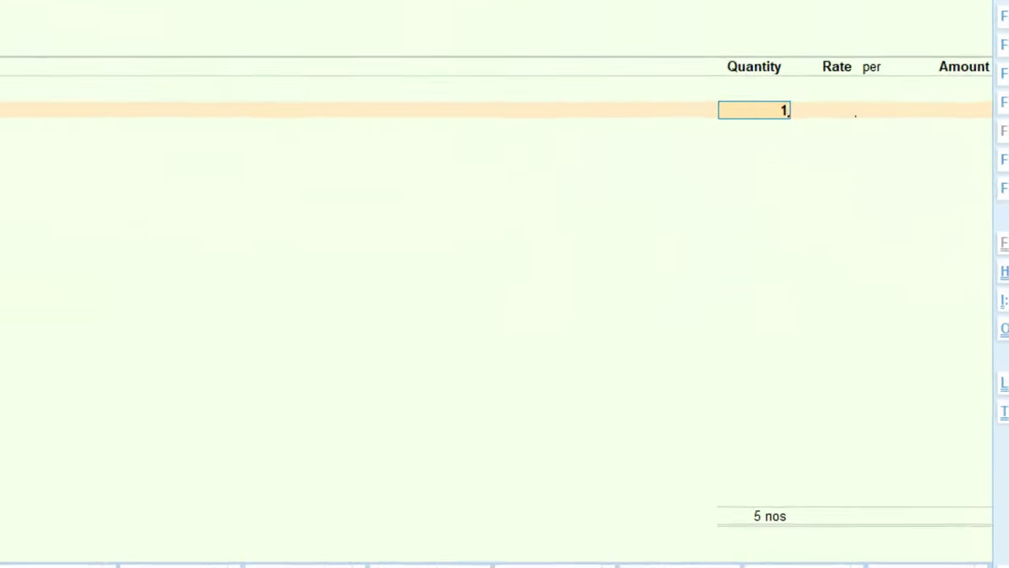
key(Return)
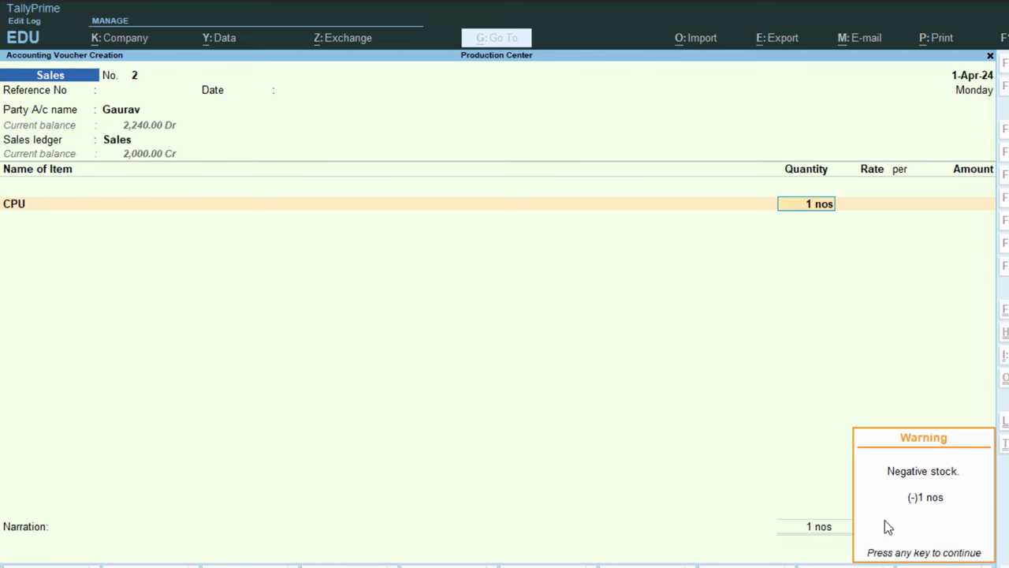
key(Return)
Discard the unfinished sales voucher and start a purchase voucher with supplier invoice number 5233 dated 1-Apr-24
key(Escape)
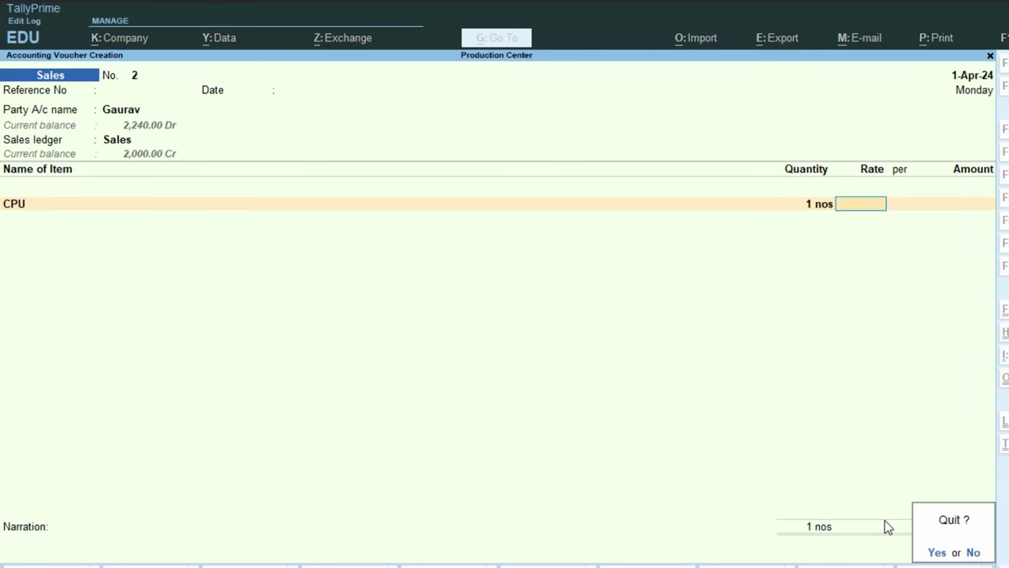
key(y)
key(Return)
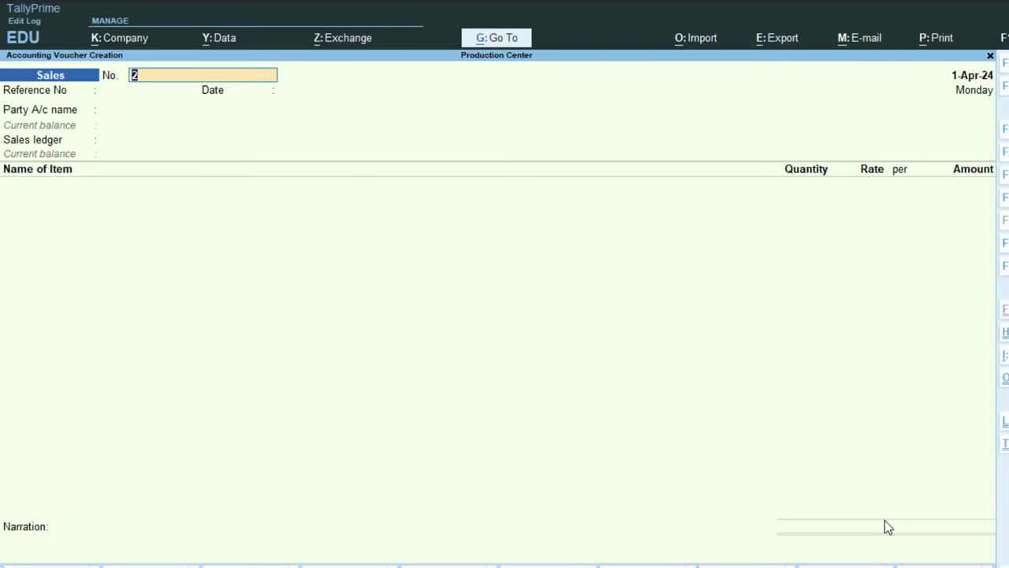
key(F9)
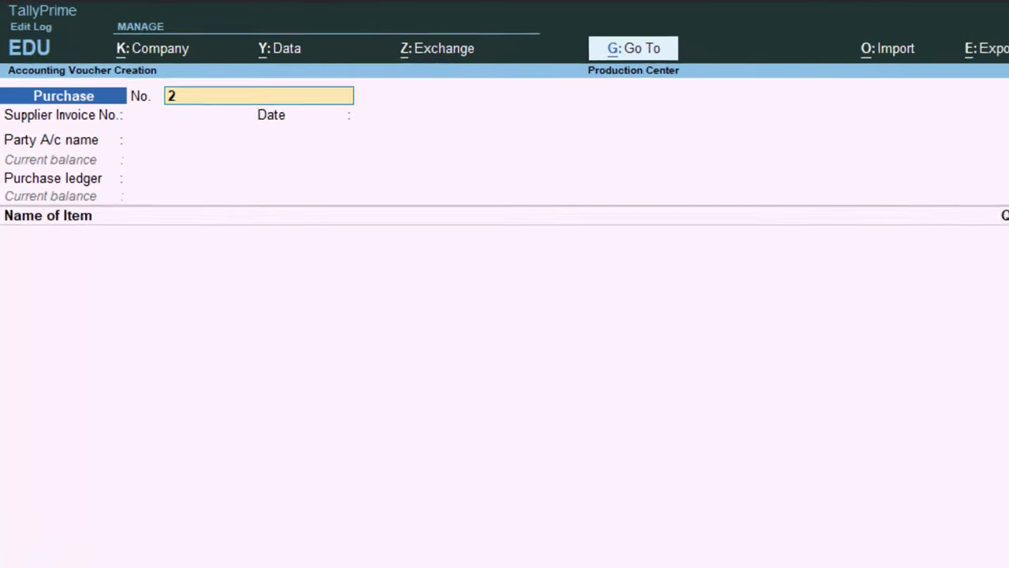
key(Return)
text(5233)
key(Return)
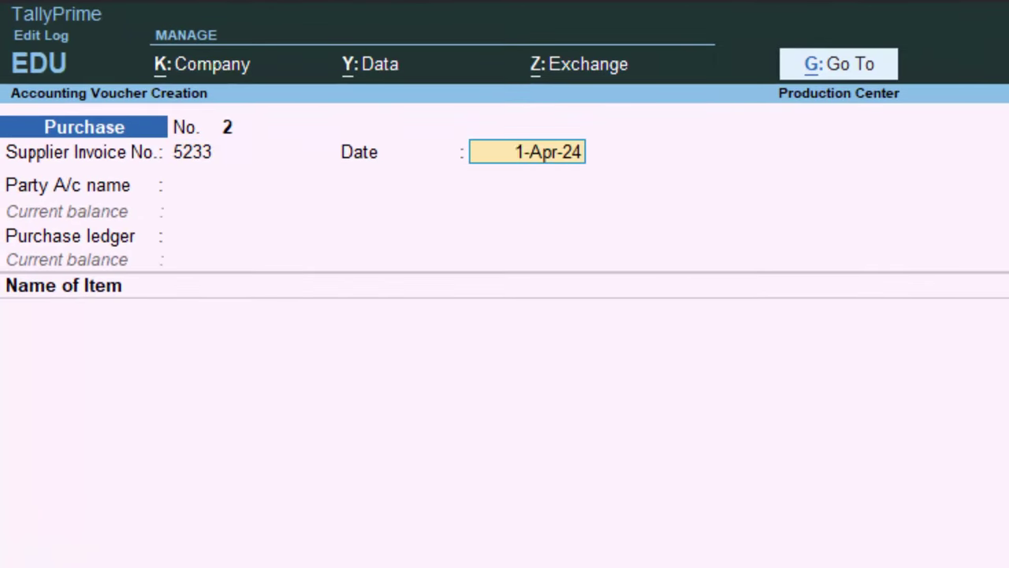
key(Return)
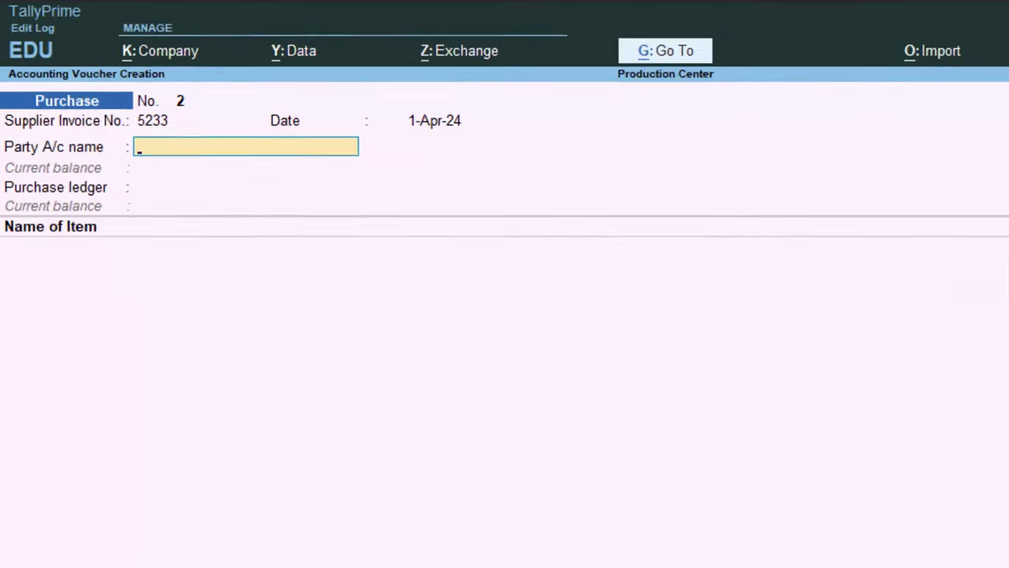
Set the purchase party to Morning Store Whole Saler, leaving the receipt details blank and the party details as they are
key(Return)
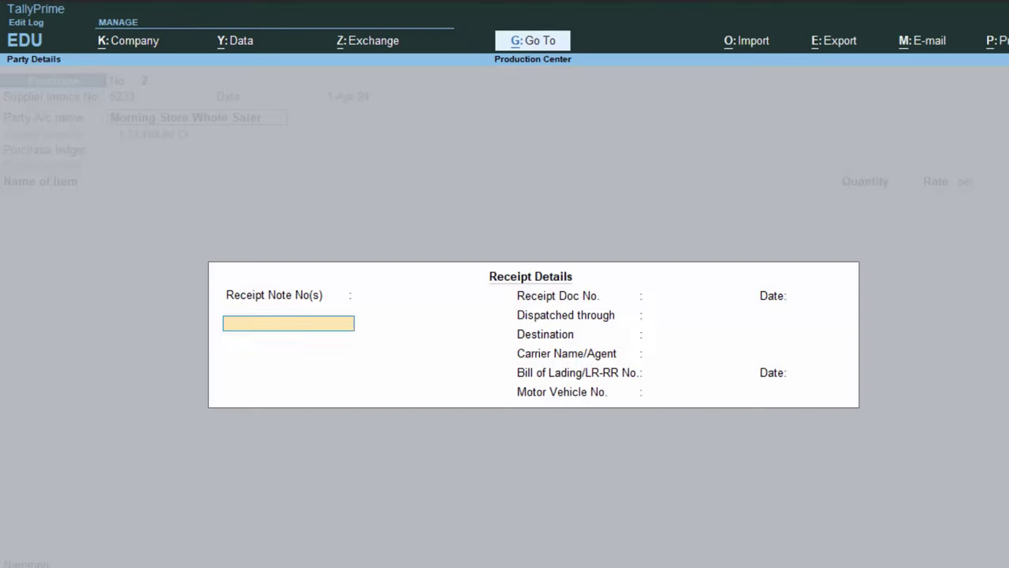
key(Return)
key(Return)
key(Return)
key(Return)
key(Return)
key(Return)
key(Return)
key(Return)
key(Return)
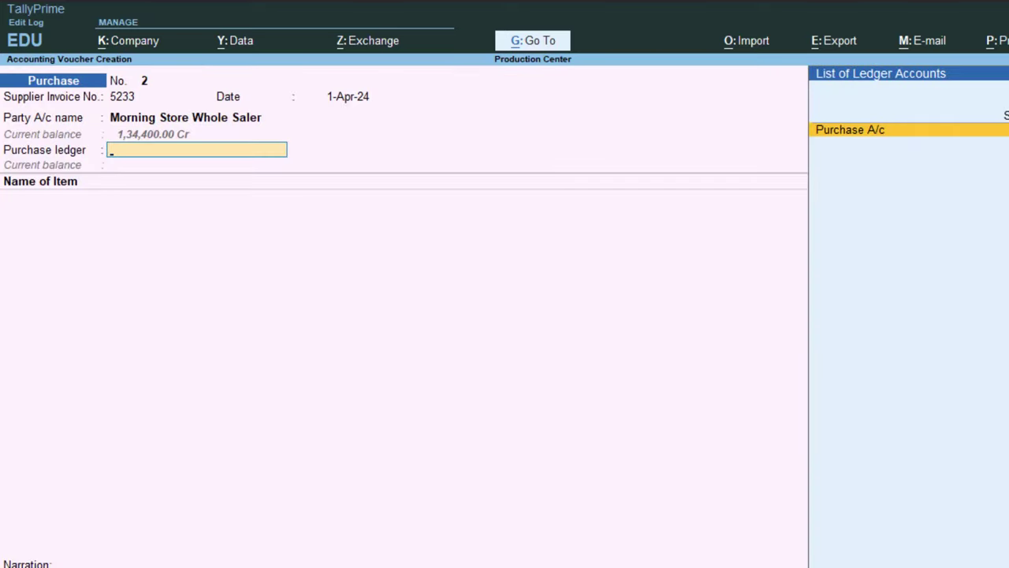
Set the purchase ledger to Purchase A/c and add the CPU item with a quantity of 5 nos
key(Return)
text(C)
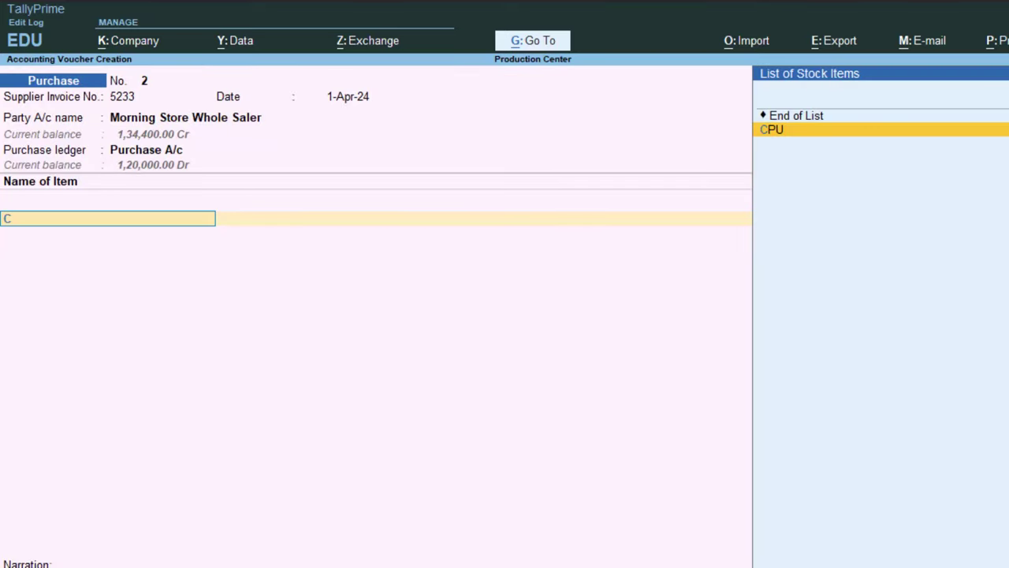
key(Return)
text(5)
key(Return)
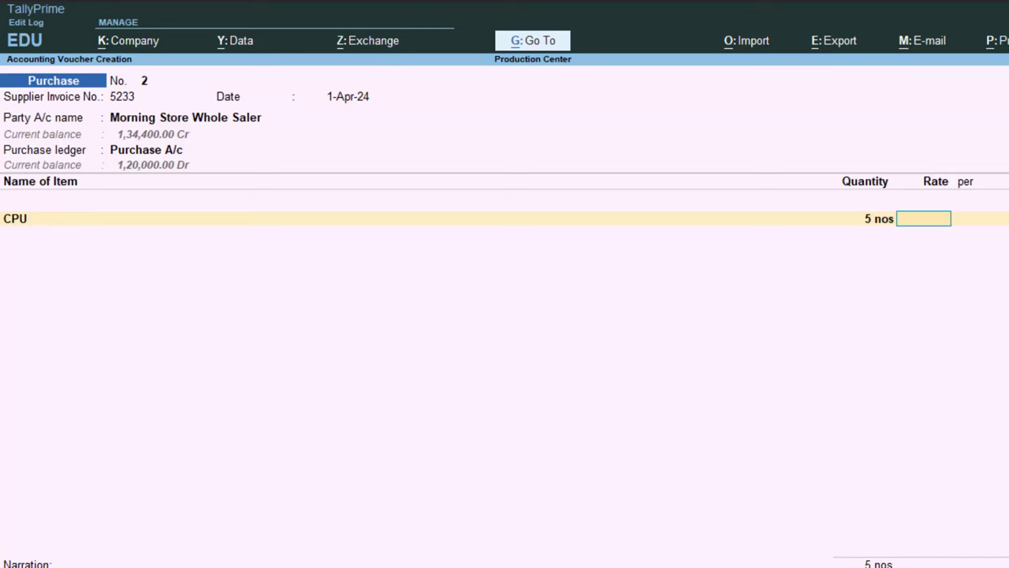
text(500)
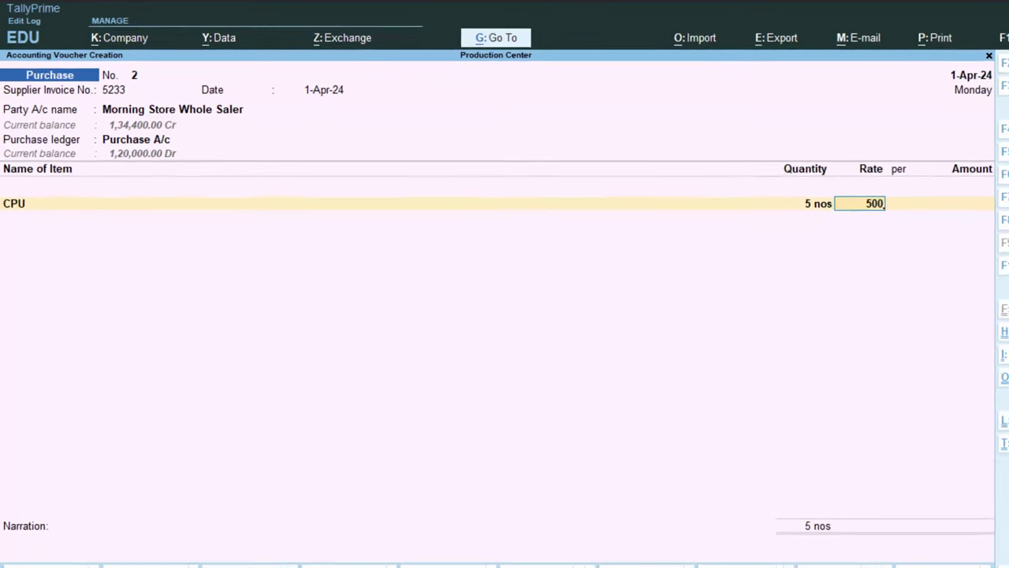
key(BackSpace)
key(BackSpace)
key(BackSpace)
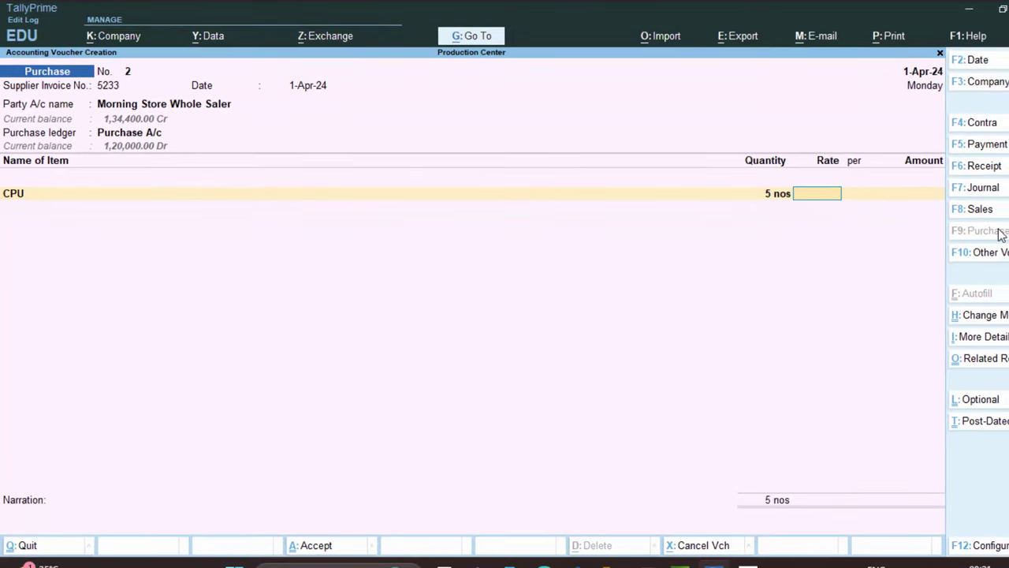
Set the rate of the CPU item in the purchase voucher to 30,000 per nos
text(30,0)
text(000)
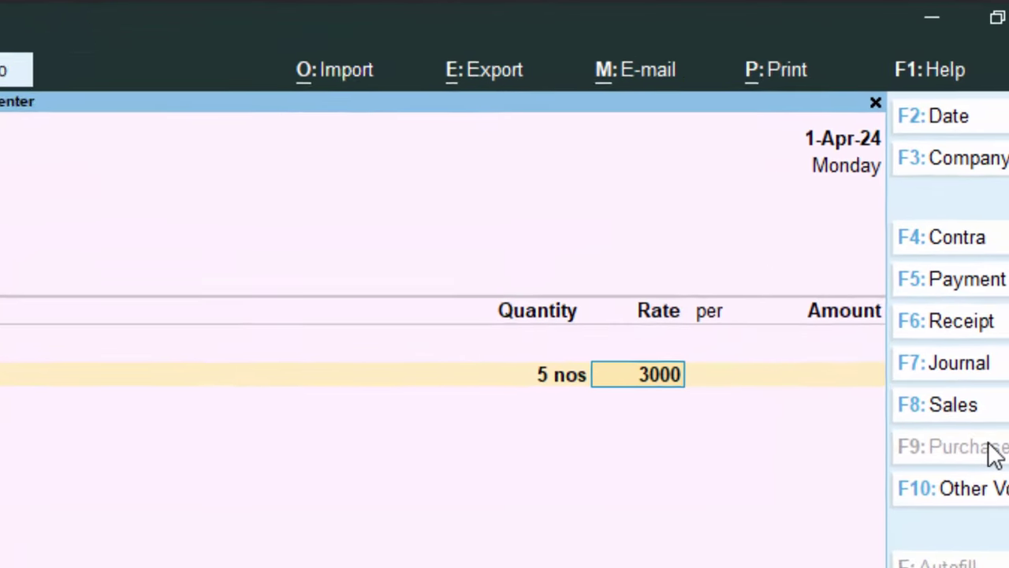
key(Return)
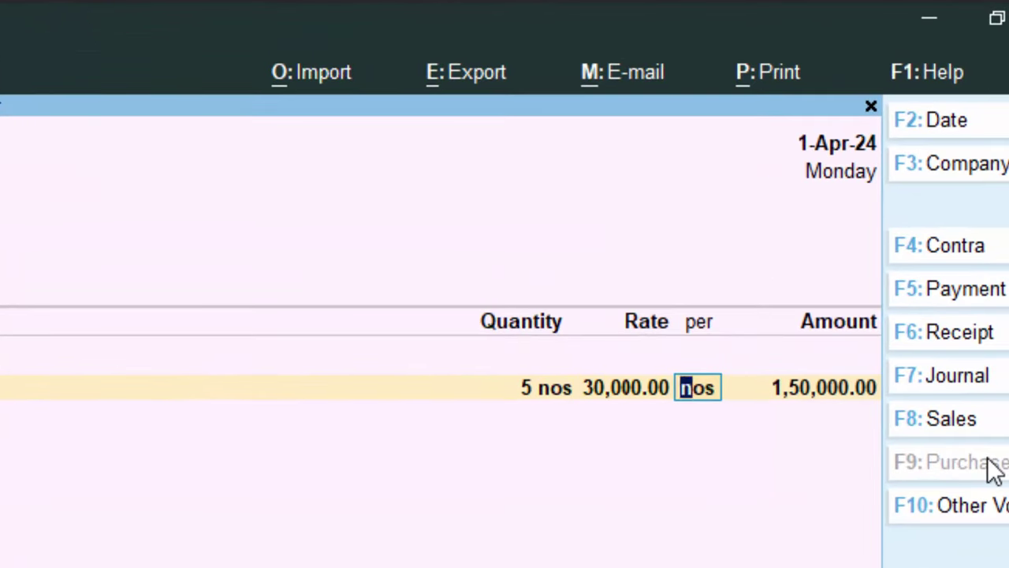
key(Return)
key(Return)
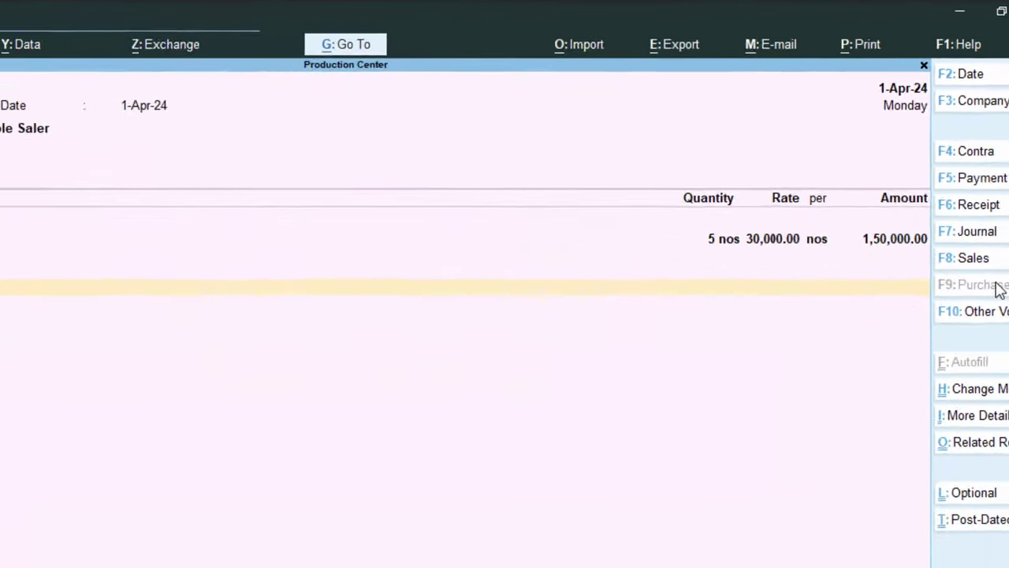
Add the Cgst and Sgst tax ledgers below the CPU item in the purchase voucher, keeping their automatically calculated amounts
text(C)
key(Return)
key(Return)
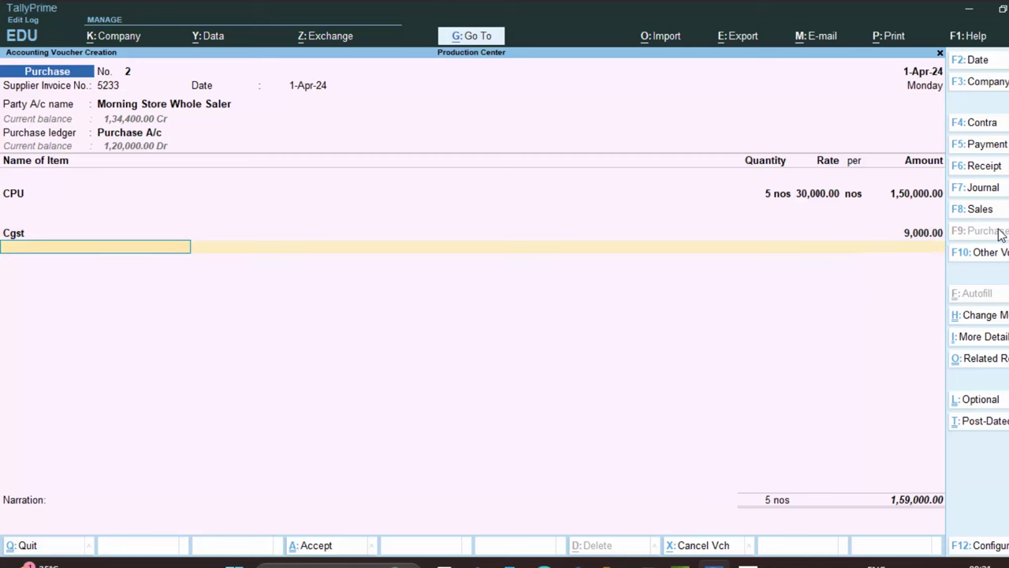
text(S)
key(Return)
key(Return)
key(Return)
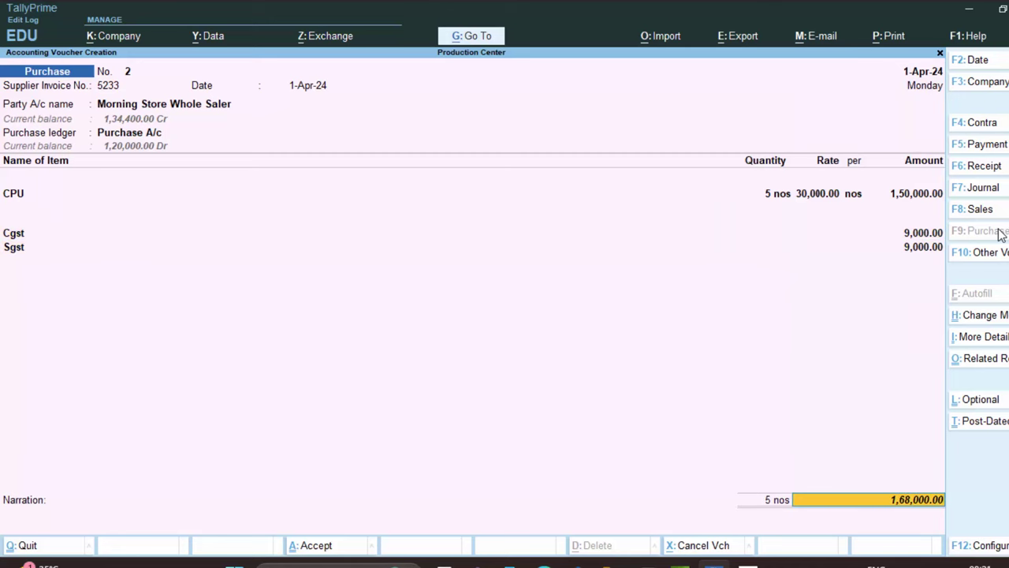
Accept the supplier's bill-wise details as a New Ref and save the purchase voucher without a narration
key(Return)
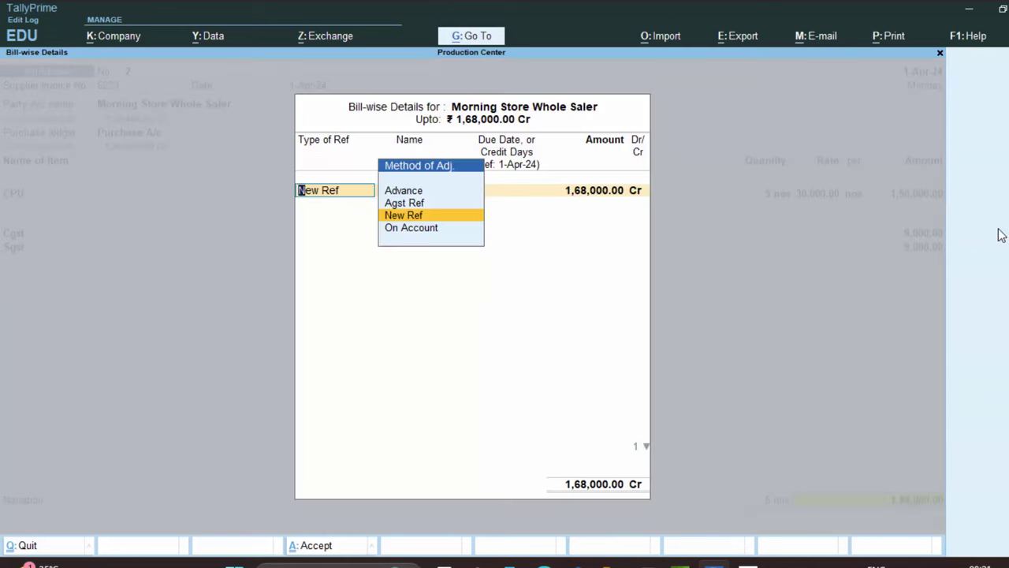
key(Return)
key(Return)
key(Return)
key(Return)
key(Return)
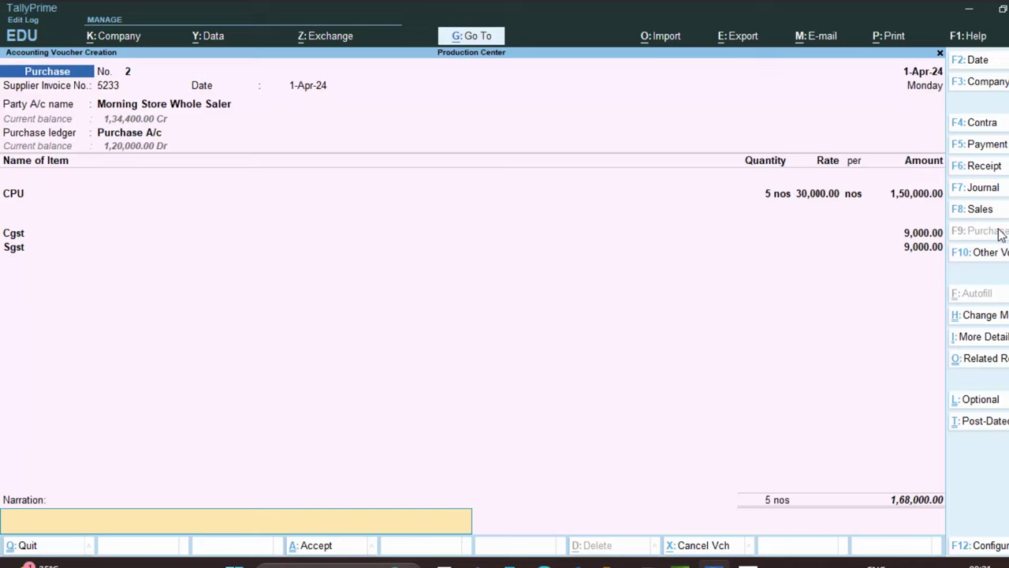
key(Return)
key(Return)
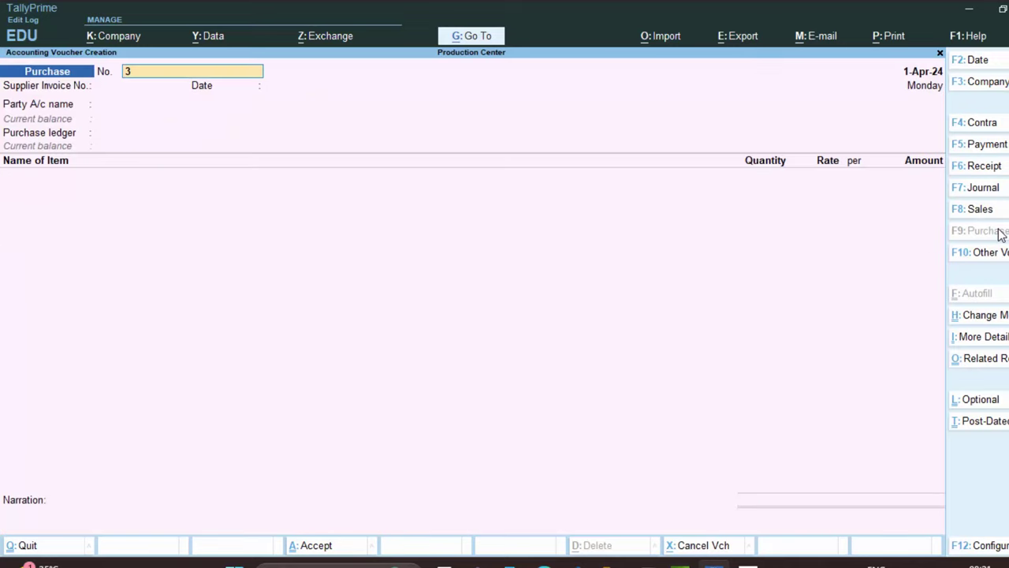
Start a sales voucher with reference number 34 dated 1-Apr-24
click(992, 210)
key(Return)
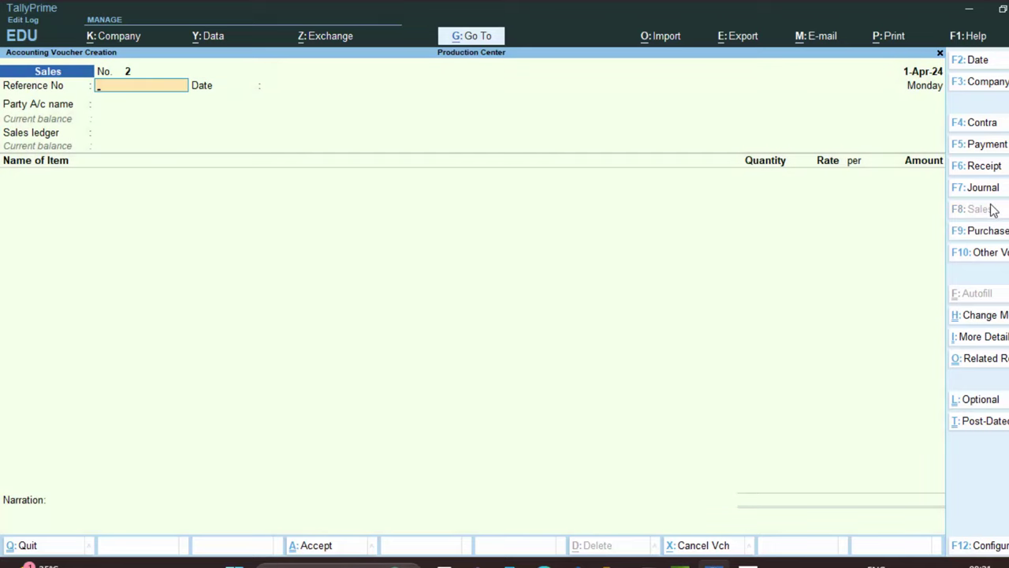
text(34)
key(Return)
key(Return)
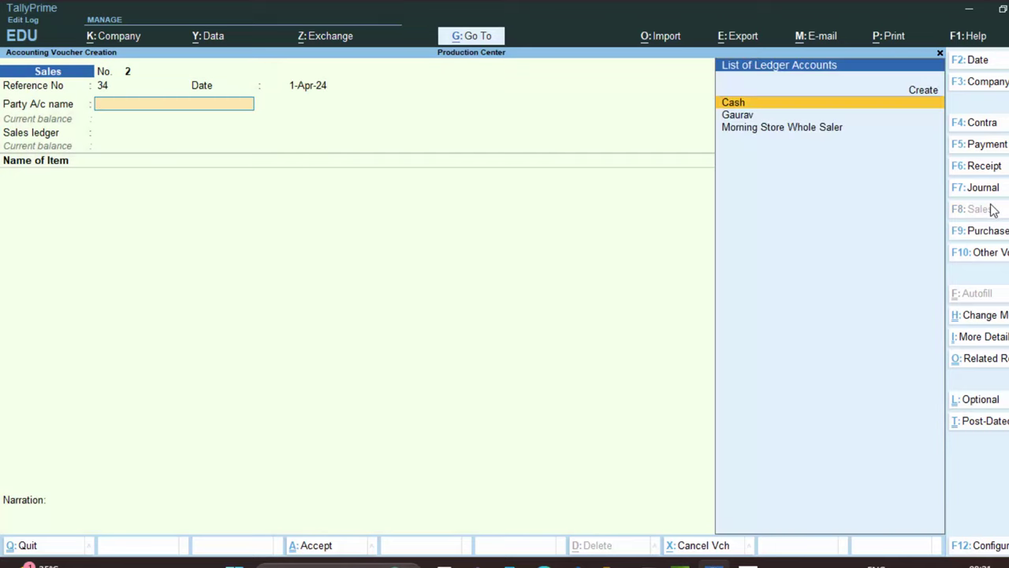
Set the sales party to the customer's ledger, leaving the dispatch details blank and the party details as they are
key(Down)
key(Return)
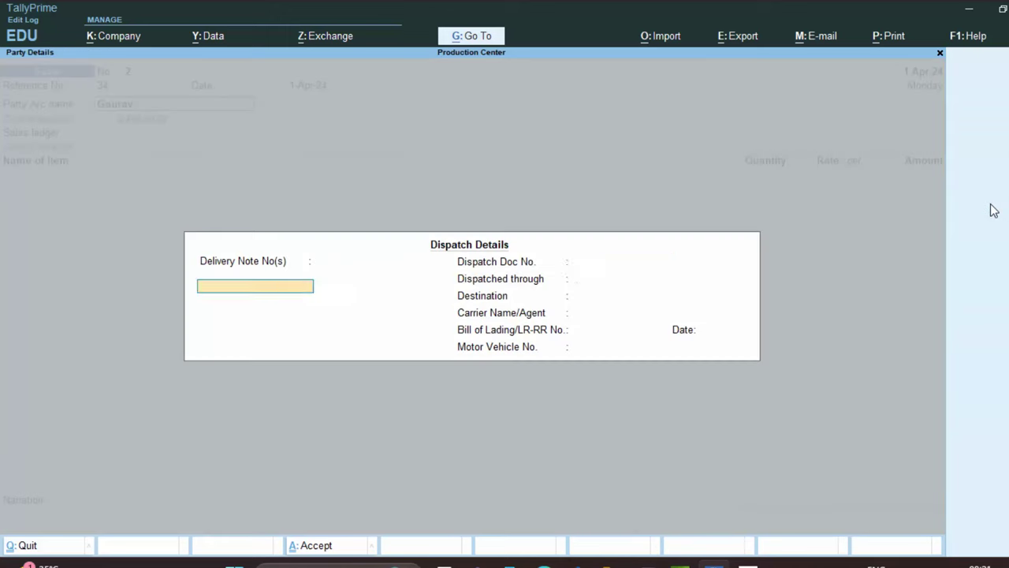
key(Return)
key(Return)
key(Return)
key(Return)
key(Return)
key(Return)
key(Return)
key(Return)
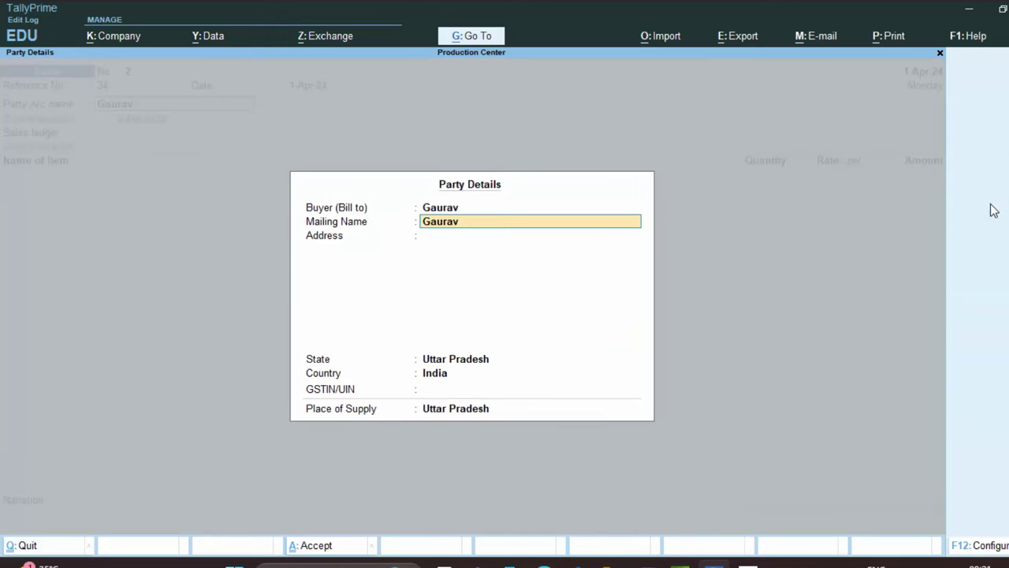
key(Return)
key(Return)
key(Return)
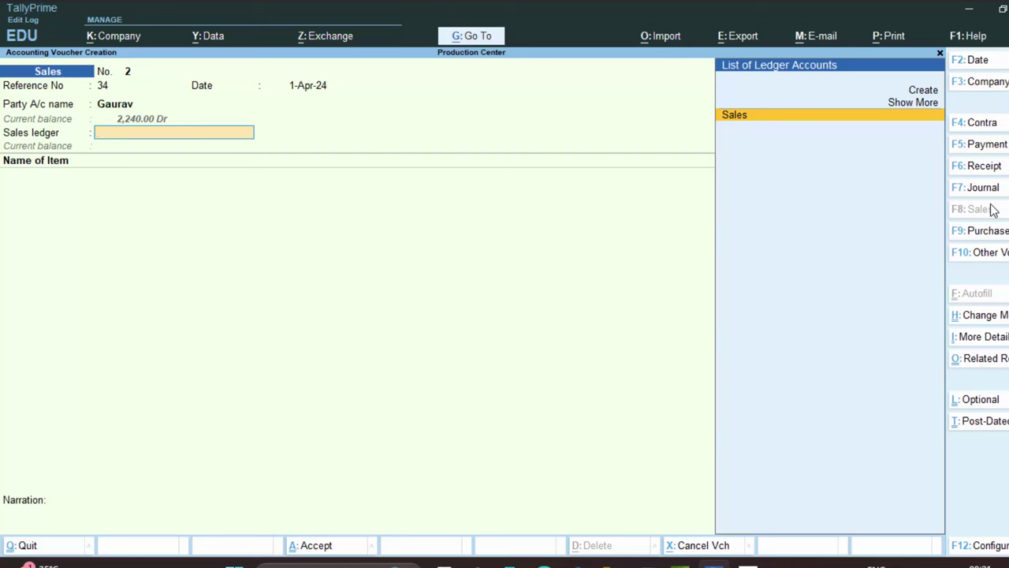
Set the sales ledger to Sales and add the CPU item to the sales voucher
key(Return)
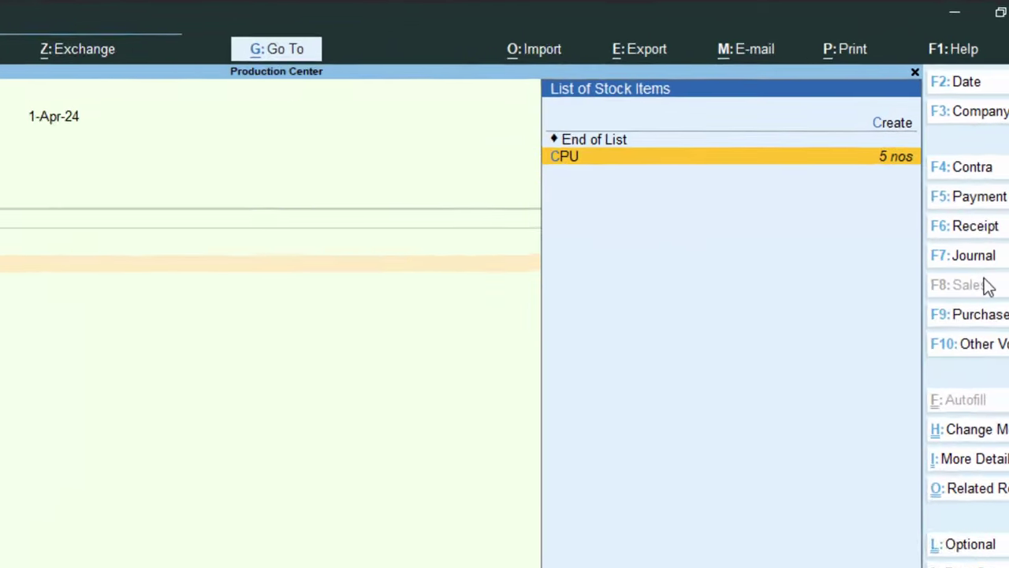
key(Return)
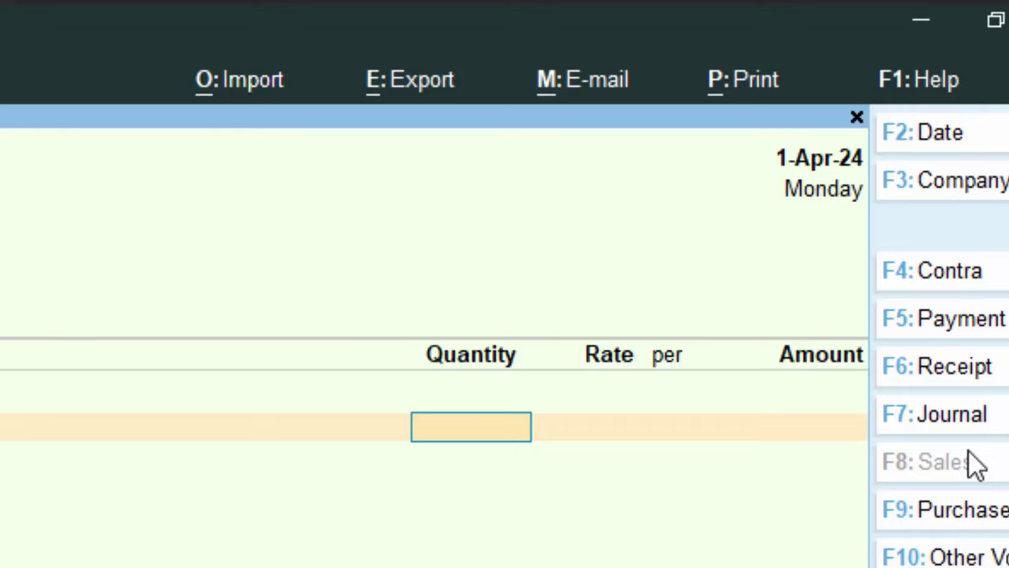
Try a quantity of 6 nos for the CPU item in the sales voucher and clear the quantity again
text(6)
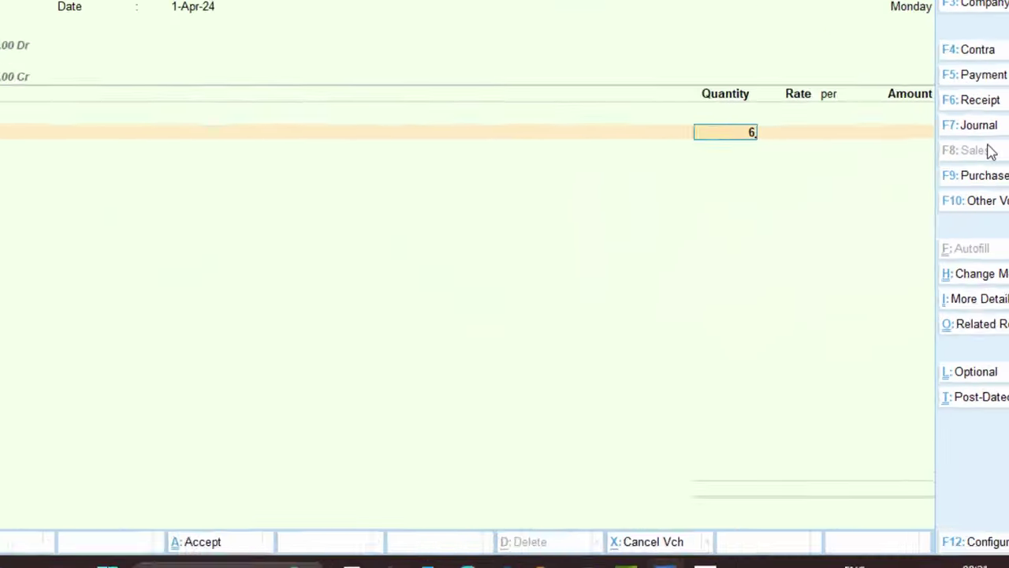
key(Return)
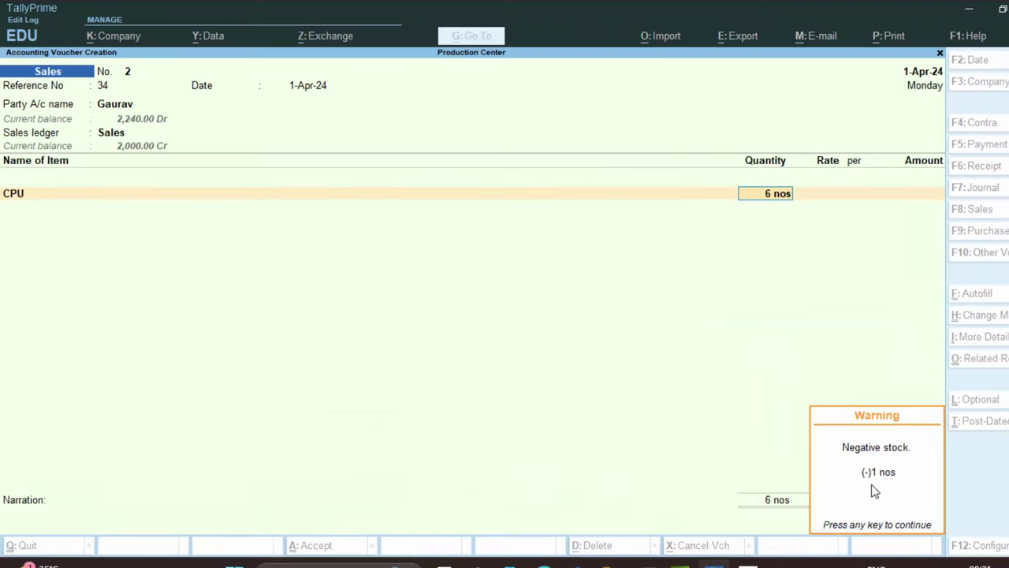
key(Return)
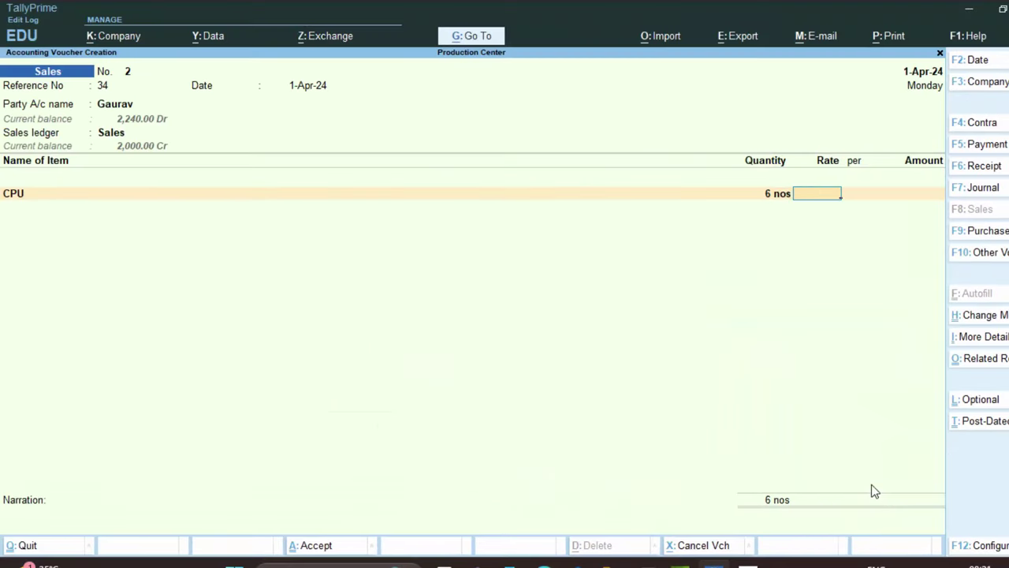
key(BackSpace)
key(BackSpace)
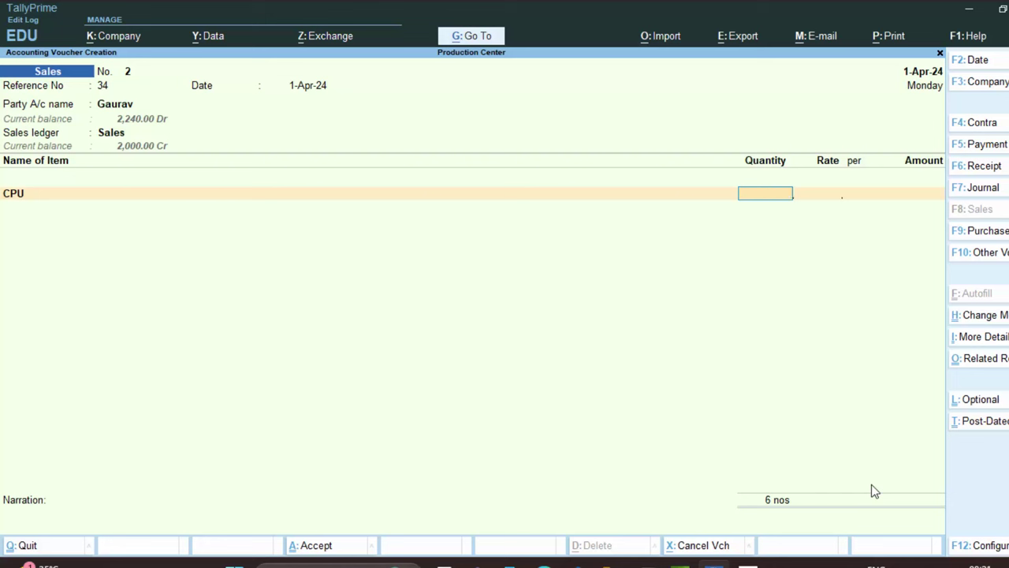
Set the CPU item in the sales voucher to a quantity of 1 nos at a rate of 50,000 per nos
text(1)
key(Return)
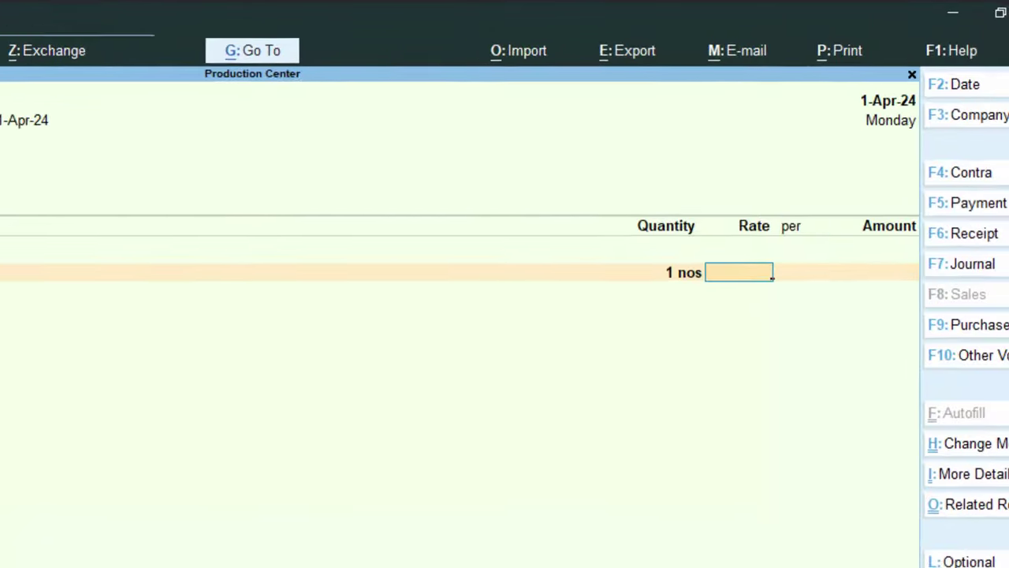
text(50000)
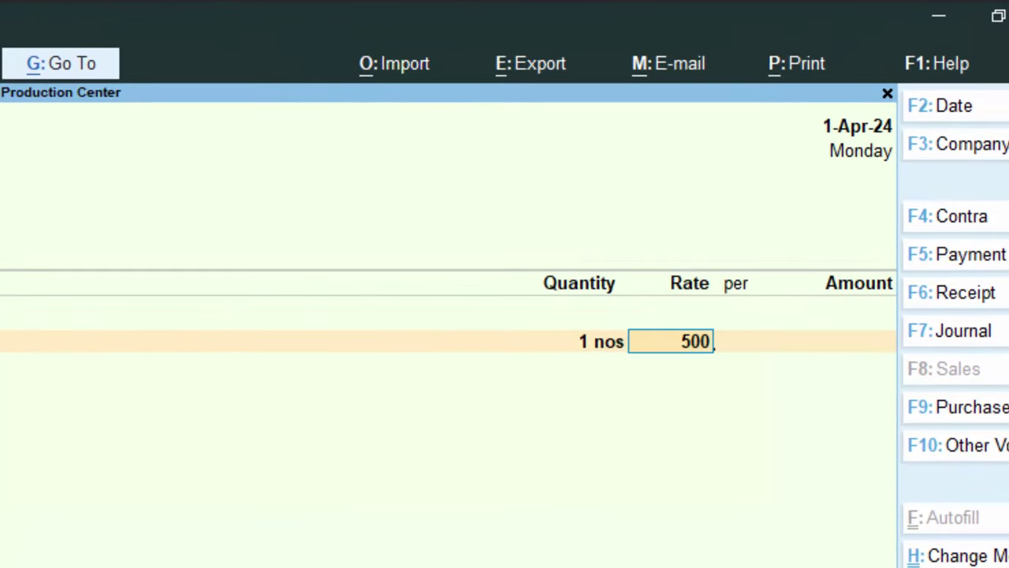
key(Return)
key(Return)
key(Return)
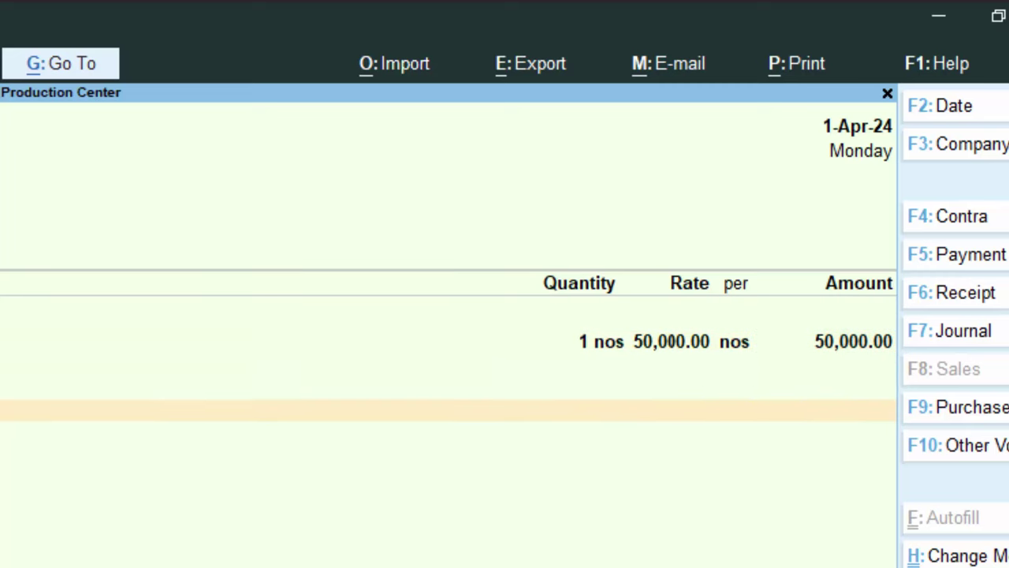
Add the Cgst and Sgst tax ledgers below the CPU item in the sales voucher, keeping their automatically calculated amounts
text(cg)
key(Return)
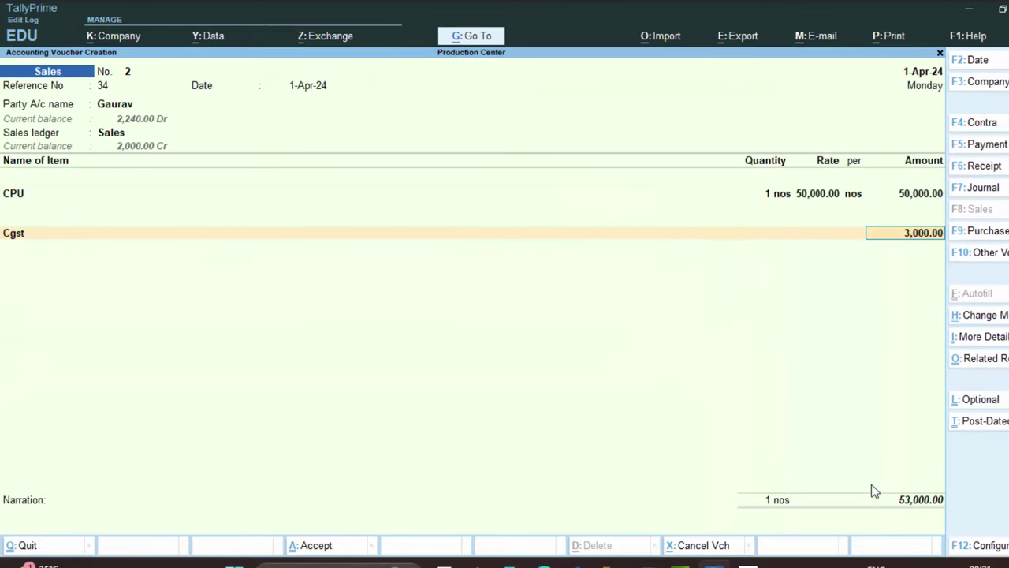
key(Return)
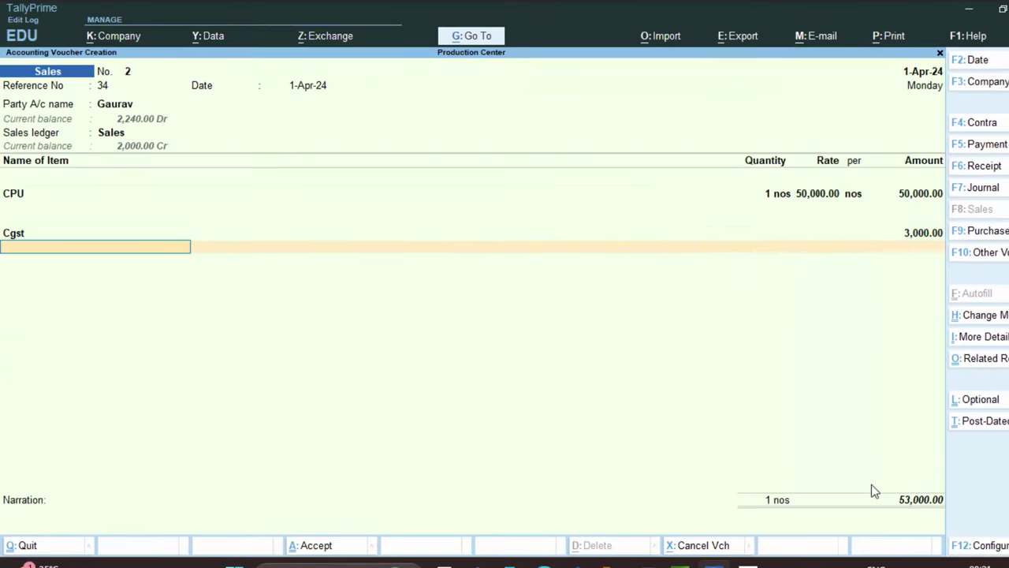
text(S)
key(Down)
key(Down)
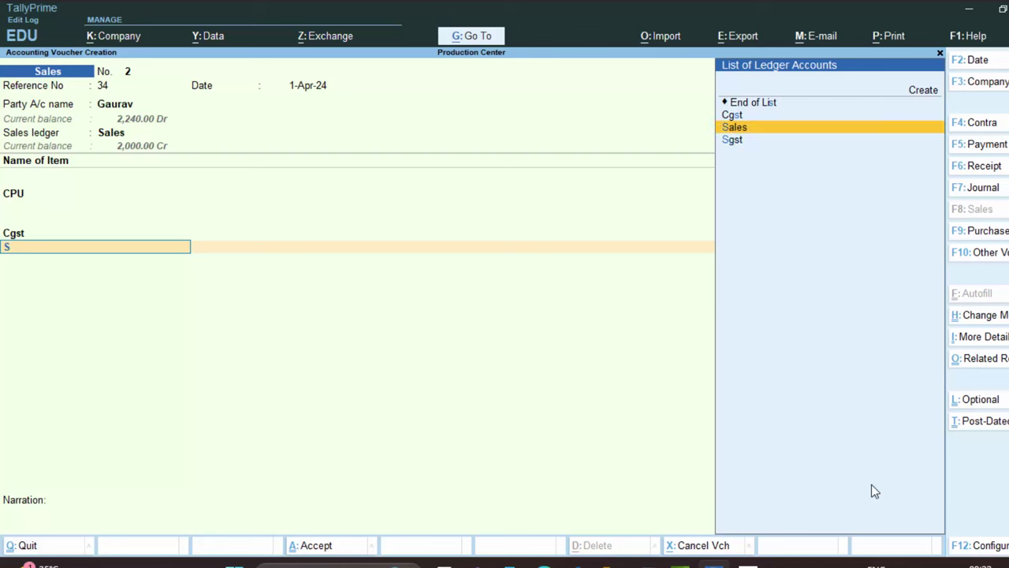
key(Return)
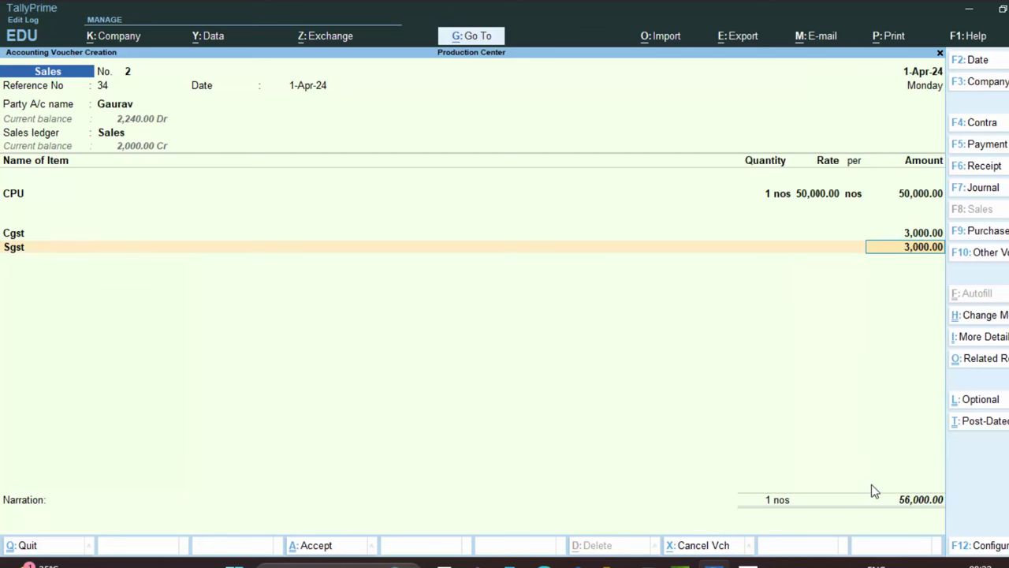
key(Return)
key(Return)
Save the sales voucher with the narration left blank
key(Return)
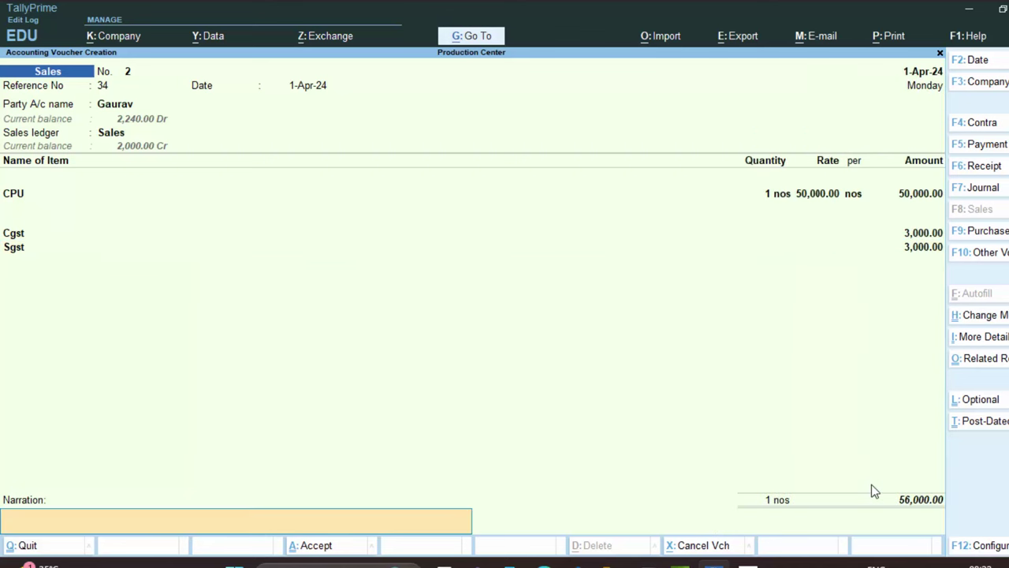
key(Return)
key(Return)
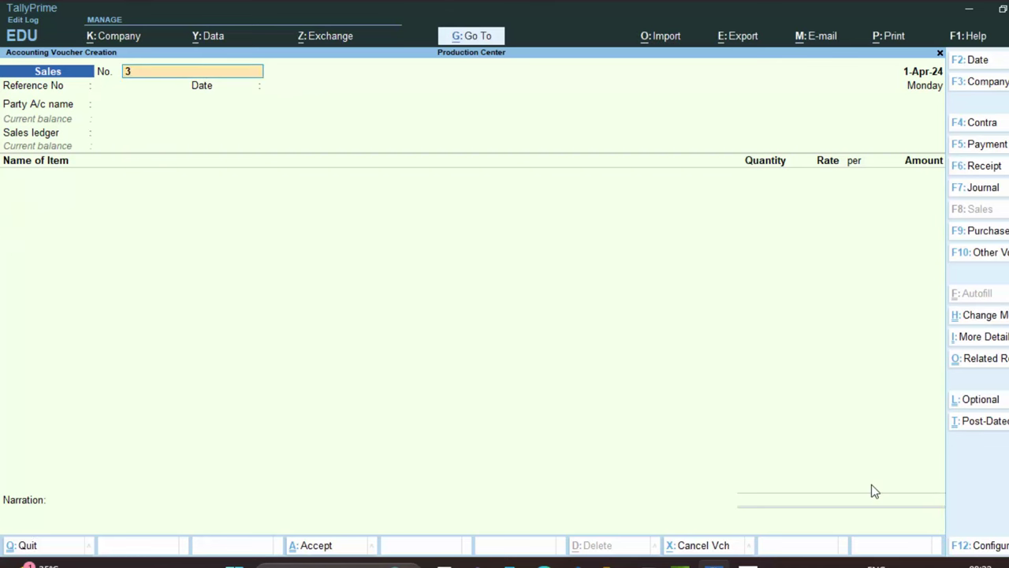